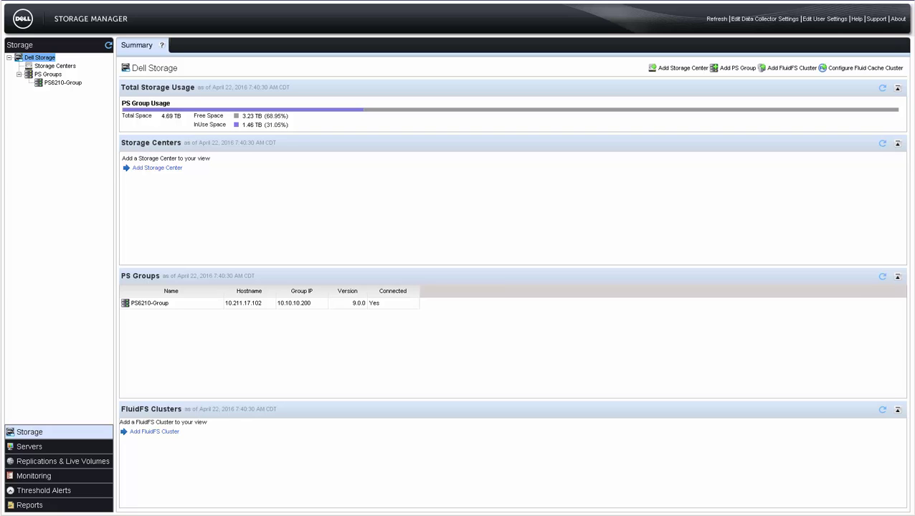
- Add Storage Center 10.211.17.115 using the admin user name and password
left_click(672, 72)
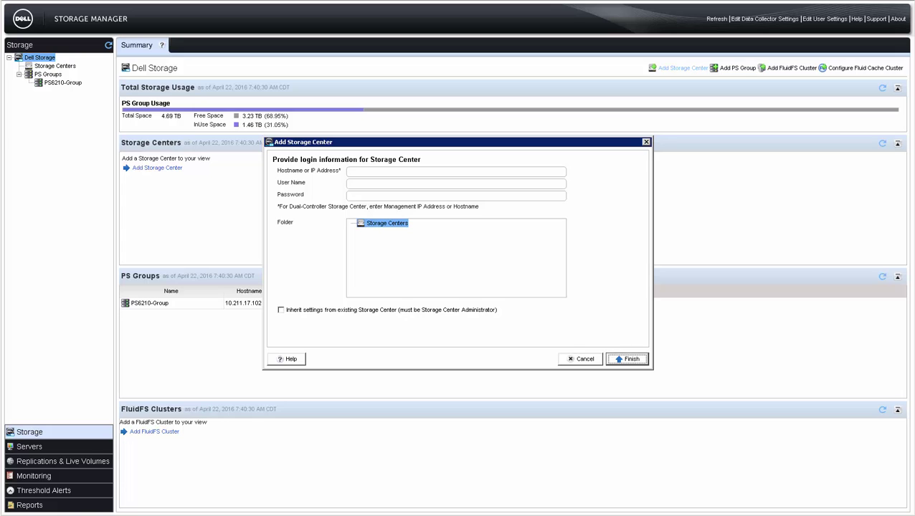
left_click(502, 172)
type("10.211.17.115")
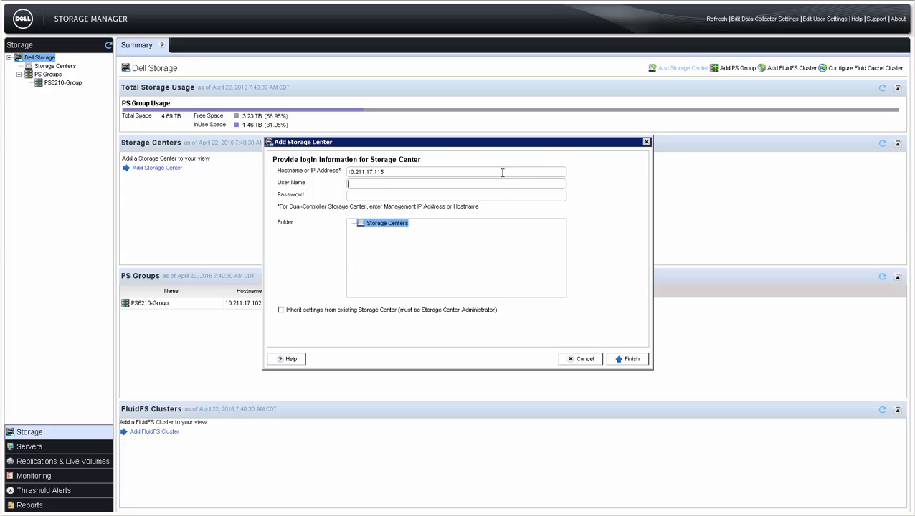
key("Tab")
type("Admin")
key("Tab")
type("********")
left_click(628, 359)
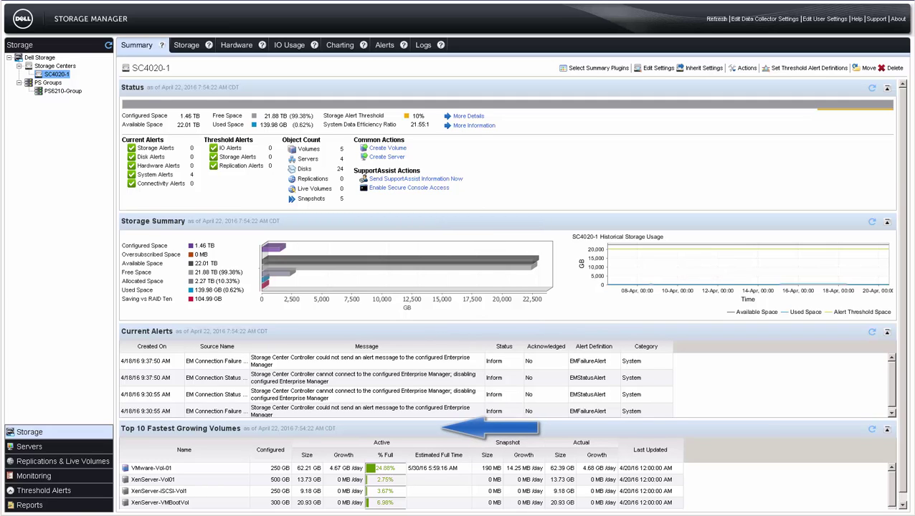
- Check SC4020-1's Logs and Alerts, go back to Summary, then view its Storage tab
left_click(430, 46)
left_click(384, 48)
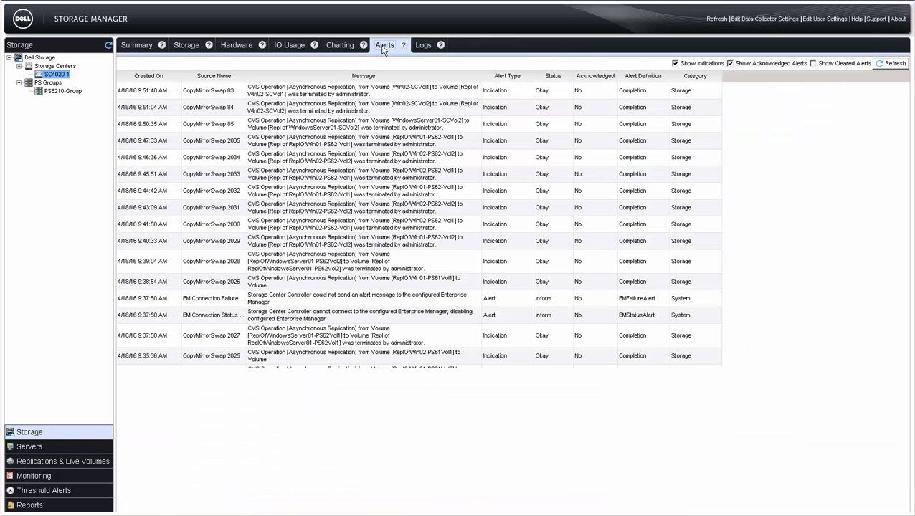
left_click(134, 48)
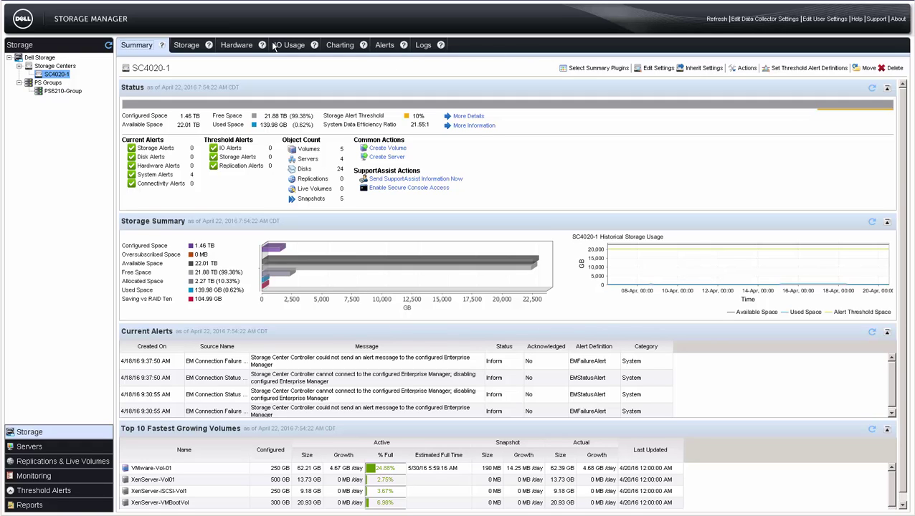
left_click(188, 46)
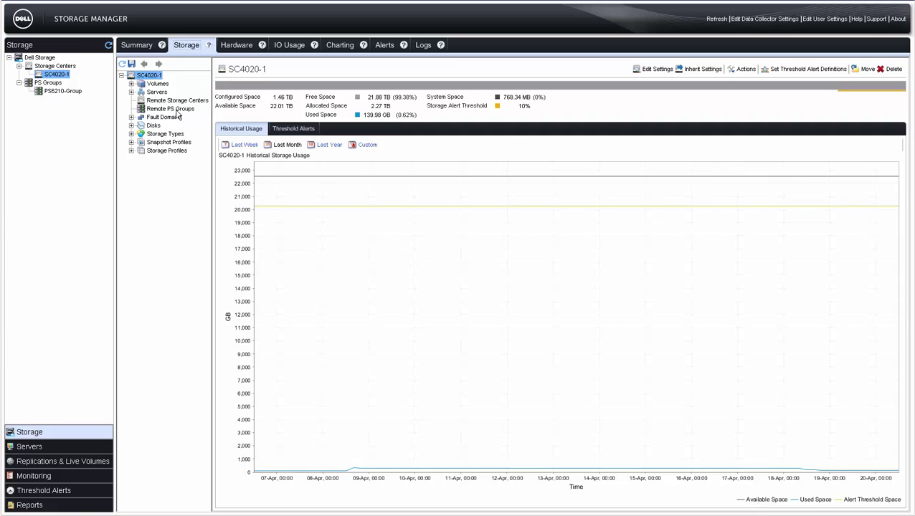
- Create volume folder WindowsVolumes with note 'This folder contains volumes presented to Windows servers'
left_click(131, 84)
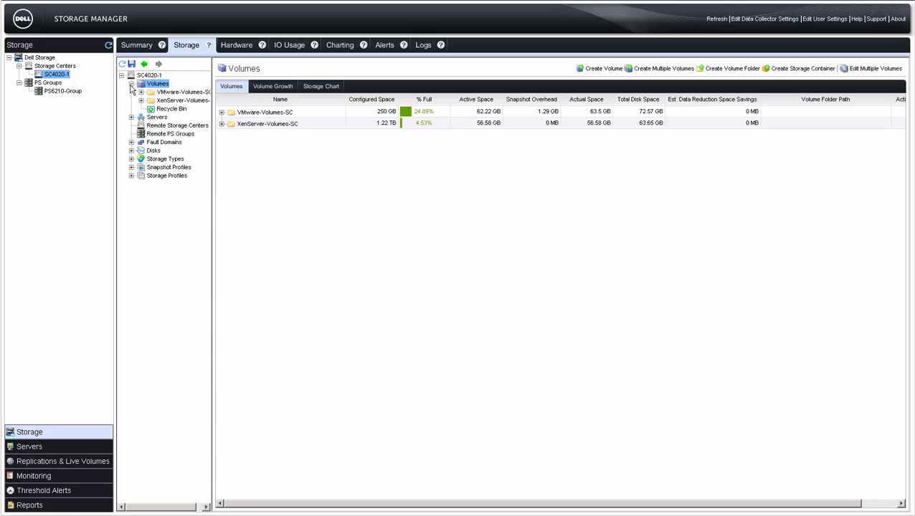
left_click(732, 72)
triple_click(535, 158)
key("BackSpace")
type("WindowsVolumes")
key("Tab")
type("This fo")
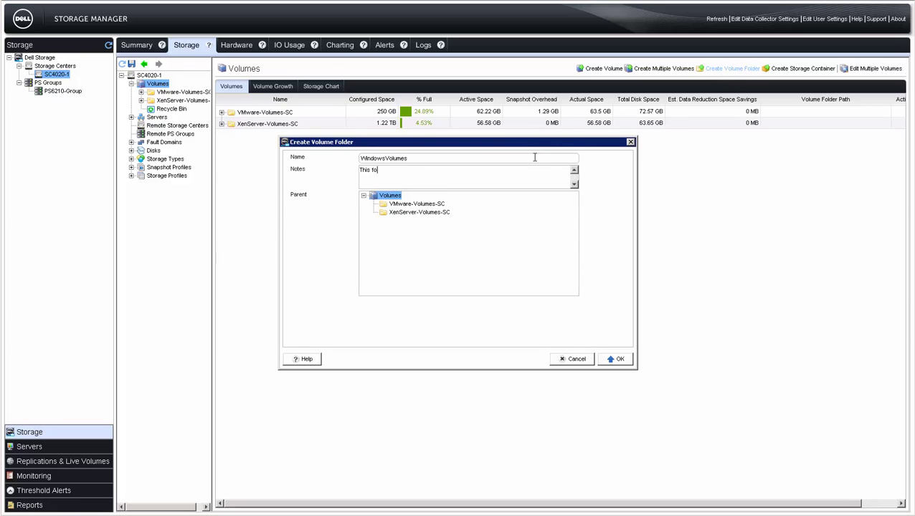
type("lder contains volumes presented to Windows servers")
left_click(616, 359)
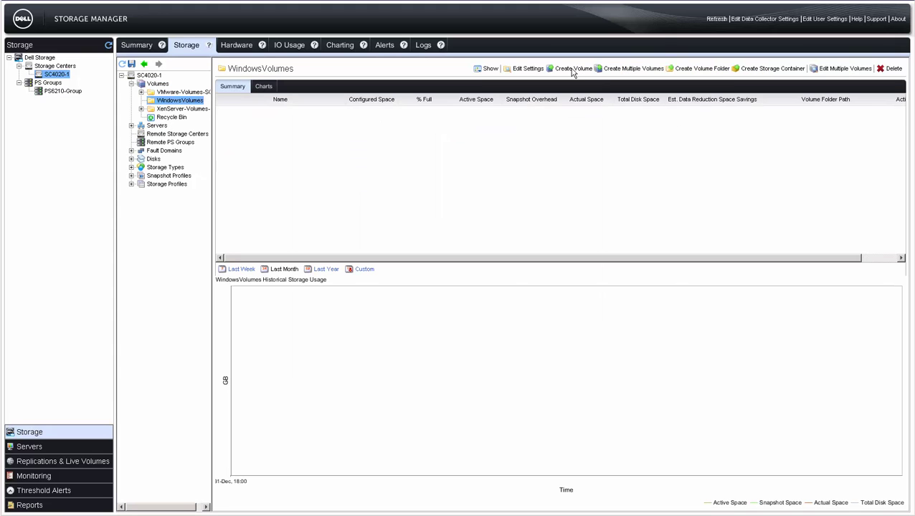
- Create volume Win01-Vol01, 175 GB, with notes '175GB Volume for Win01'
left_click(572, 69)
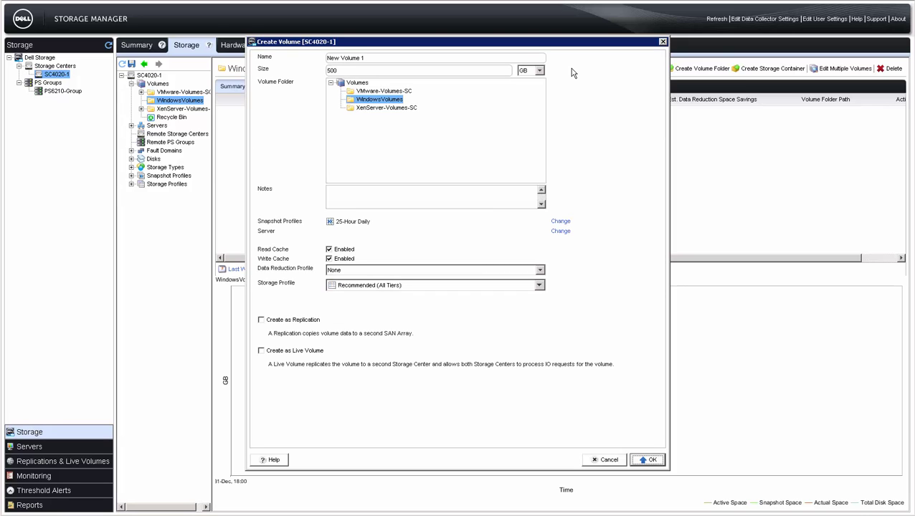
triple_click(522, 59)
key("BackSpace")
type("Win01")
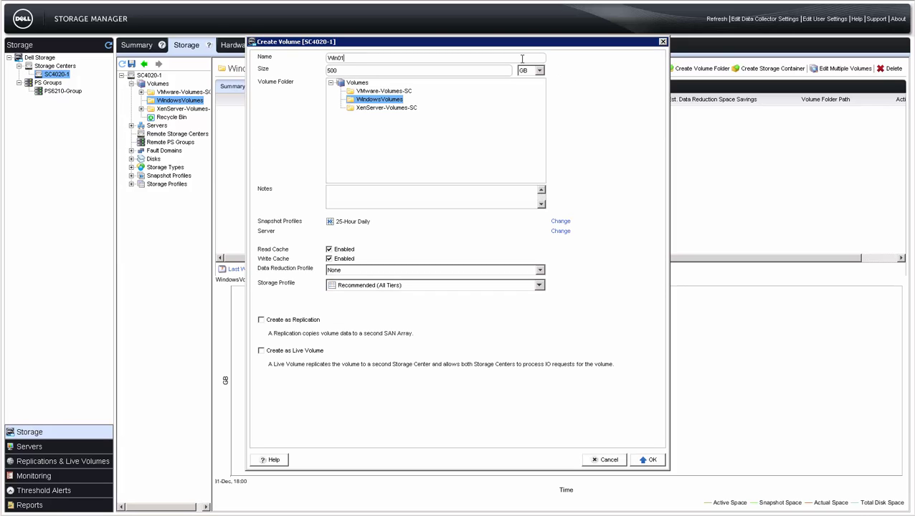
type("-Vol01")
key("Tab")
type("175")
left_click(462, 195)
type("175GB Volume for Win01")
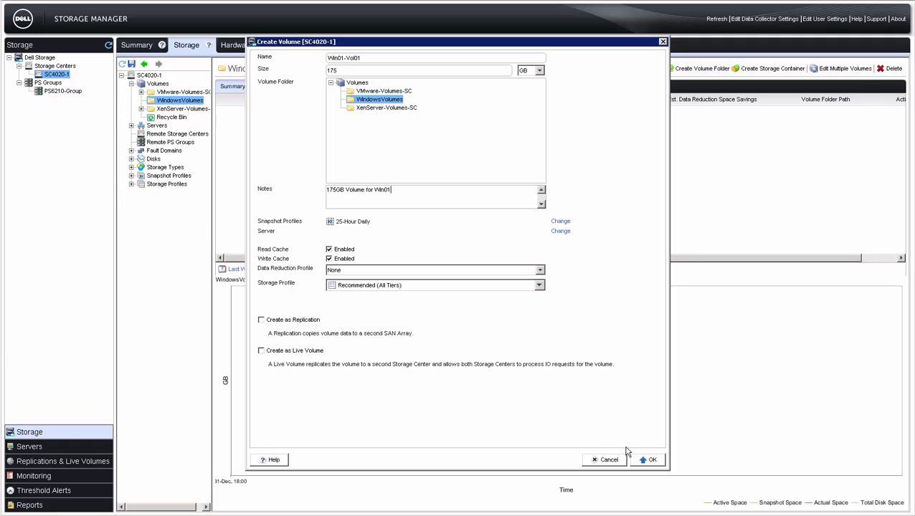
left_click(646, 459)
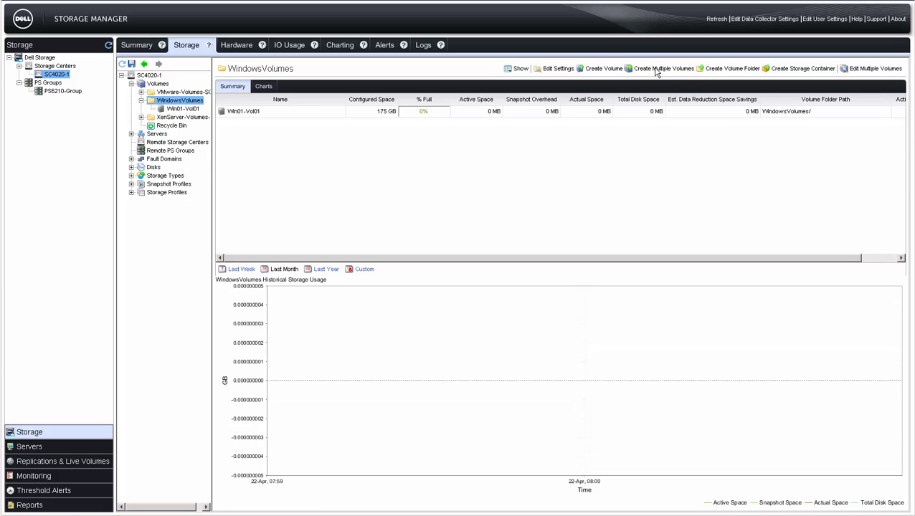
- Queue four 200 GB volumes with base name Win01-Vol in Create Multiple Volumes
left_click(655, 70)
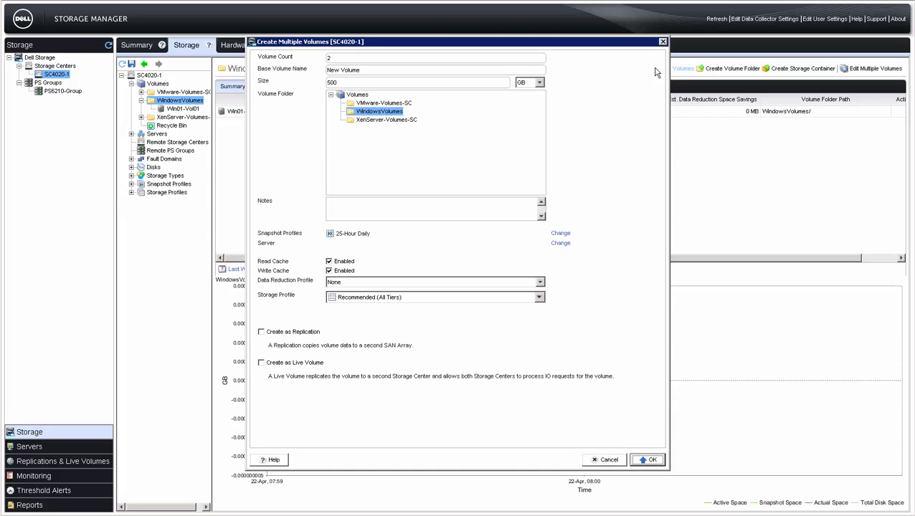
double_click(396, 58)
type("4")
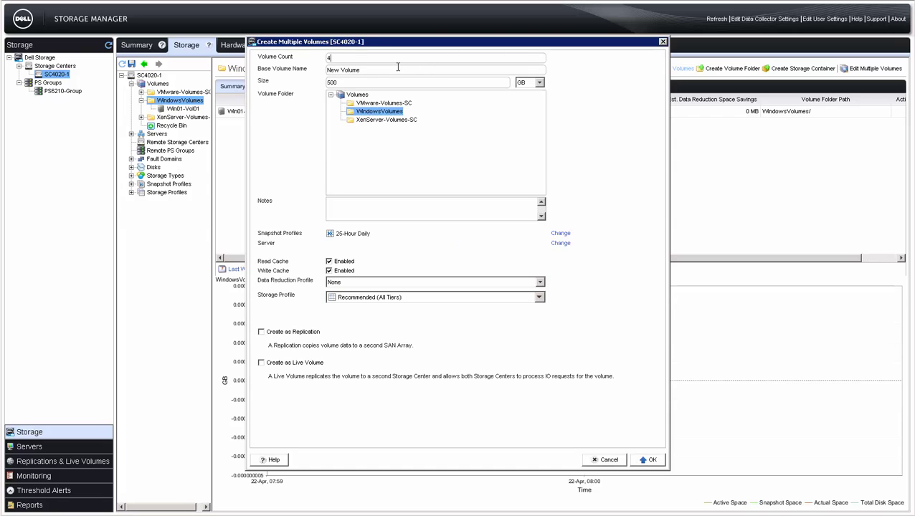
triple_click(398, 70)
type("Win01-Vol")
key("BackSpace")
key("BackSpace")
key("BackSpace")
type("200")
left_click(647, 463)
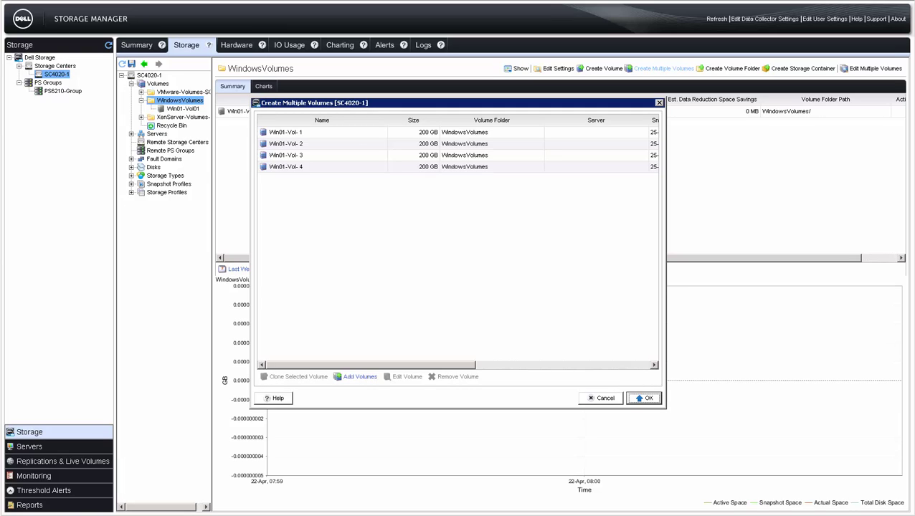
- Add two 250 GB Win01-Vol- volumes to the batch and create all six
left_click(359, 379)
triple_click(367, 69)
type("Win01-Vol-")
key("Tab")
type("250")
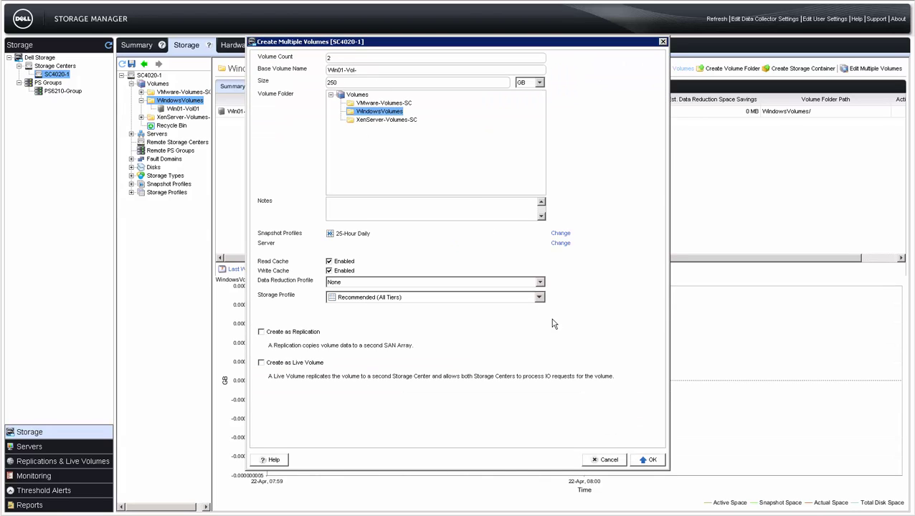
left_click(647, 460)
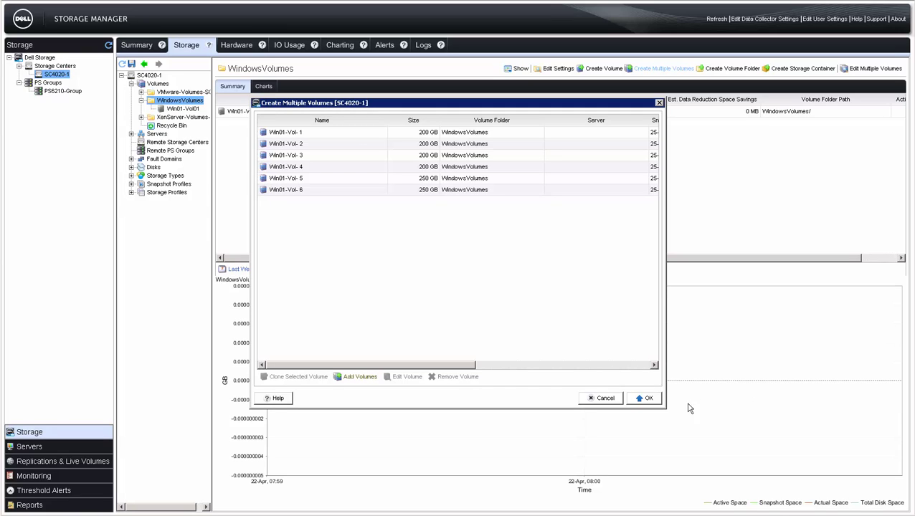
left_click(645, 398)
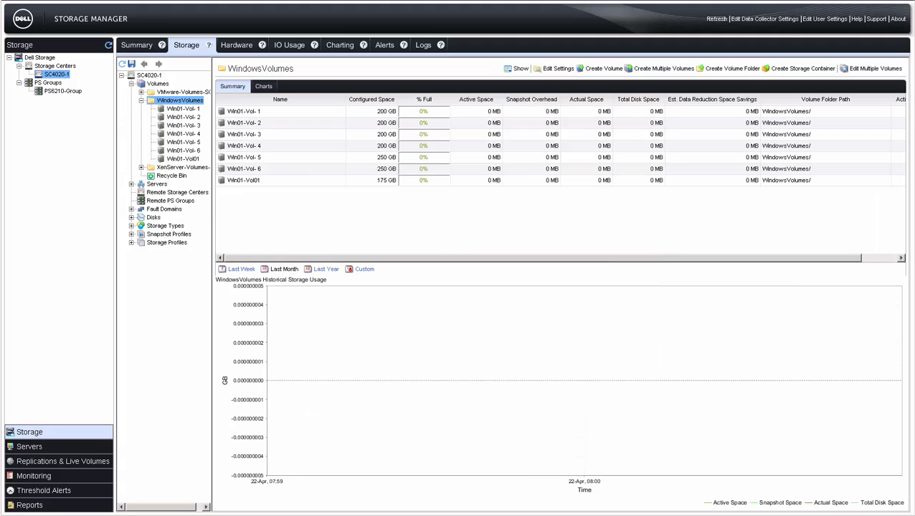
- Expand Win01-Vol01 to a new size of 225 GB
left_click(179, 159)
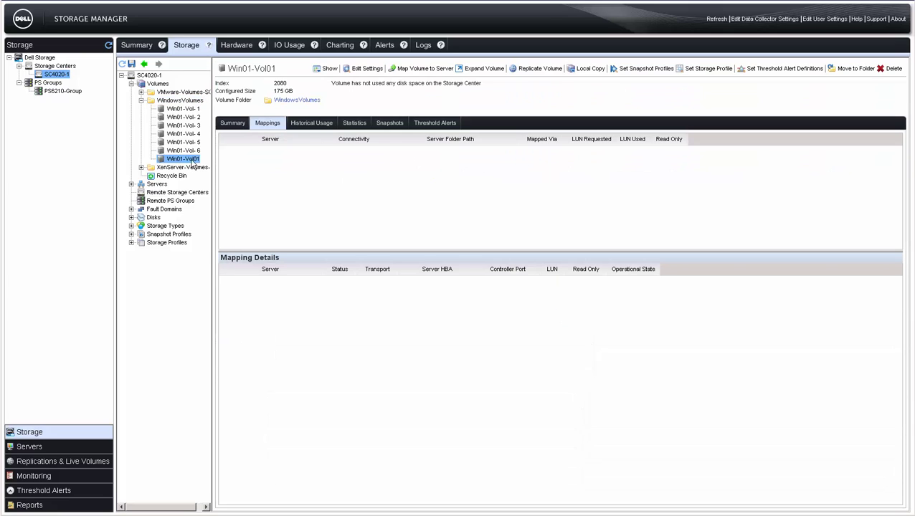
left_click(479, 70)
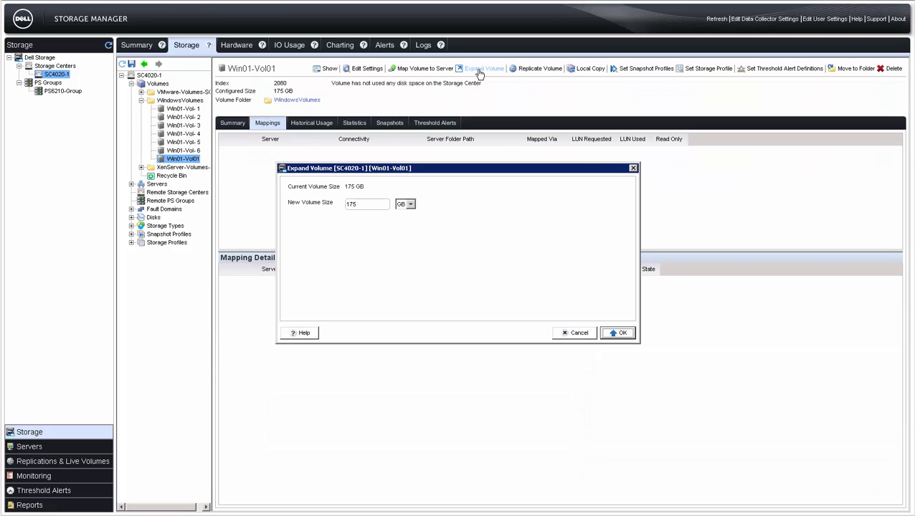
double_click(343, 207)
type("225")
left_click(611, 334)
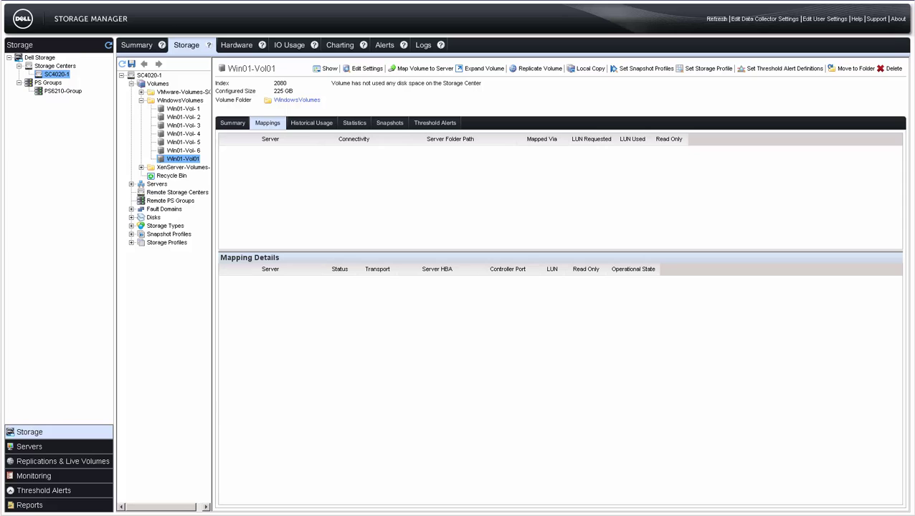
- Create server folder Windows Servers with note 'Windows Servers reside in this folder.'
left_click(132, 185)
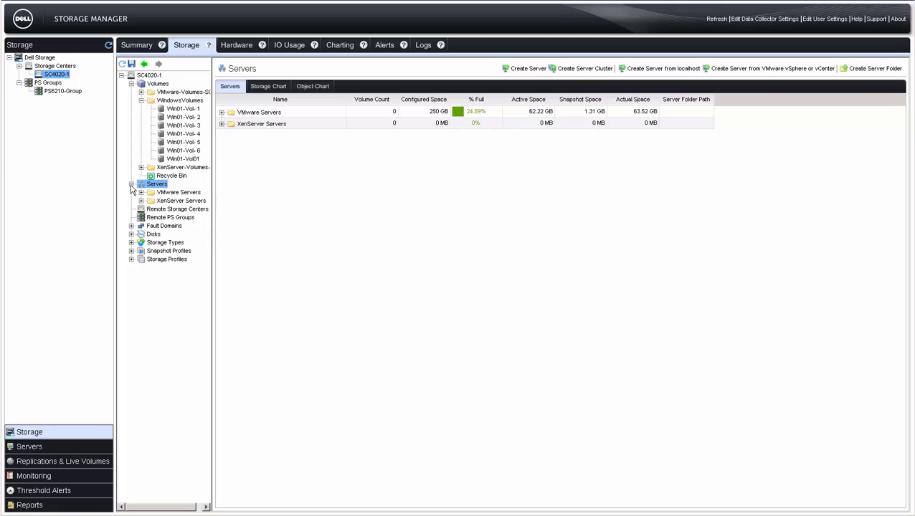
left_click(860, 70)
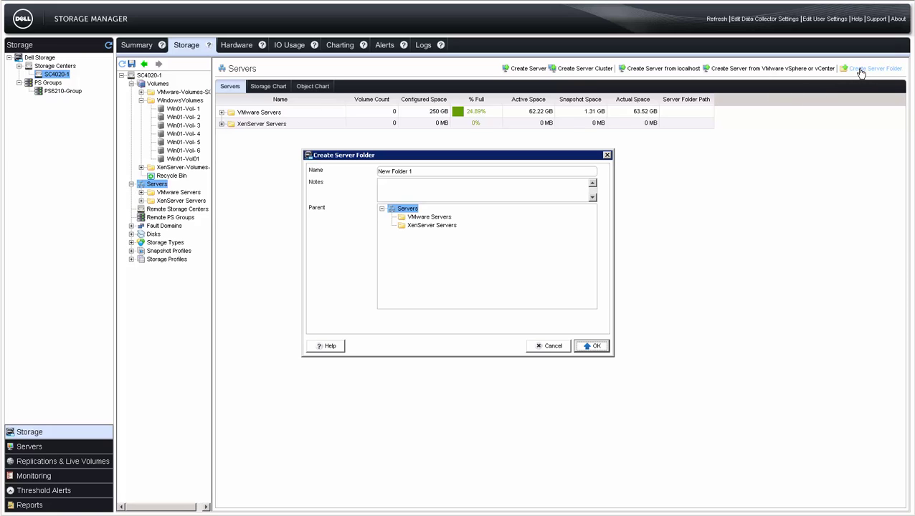
triple_click(557, 174)
type("Windows Servers")
key("Tab")
type("Windows Servers reside in this folder.")
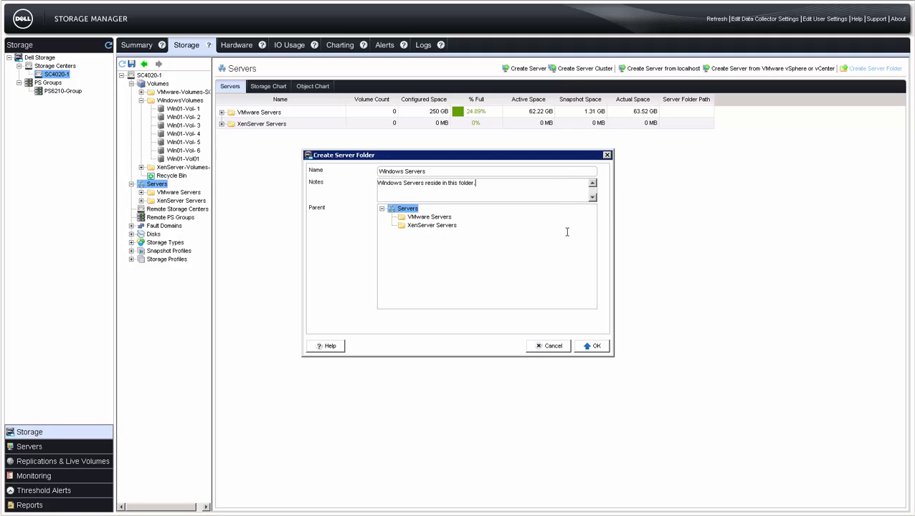
left_click(590, 345)
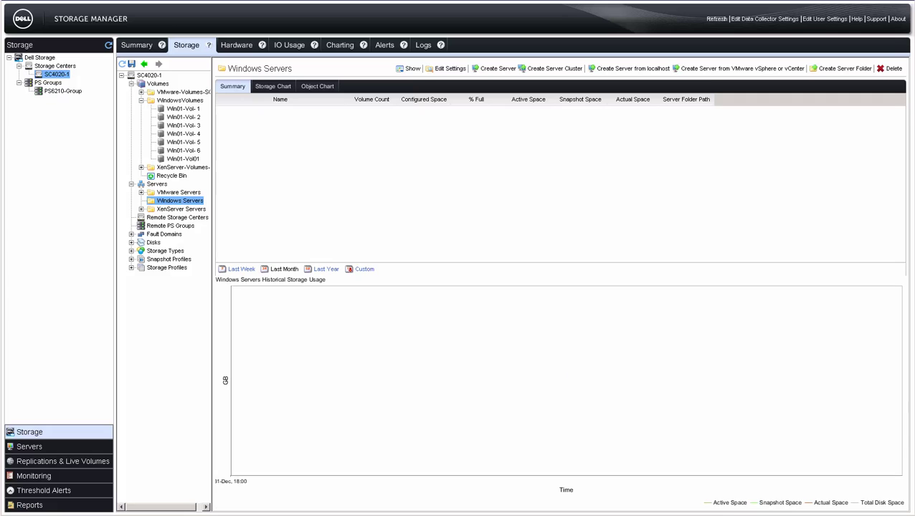
- Name the new server Win01 and set its operating system to Windows 2012 MPIO
left_click(493, 69)
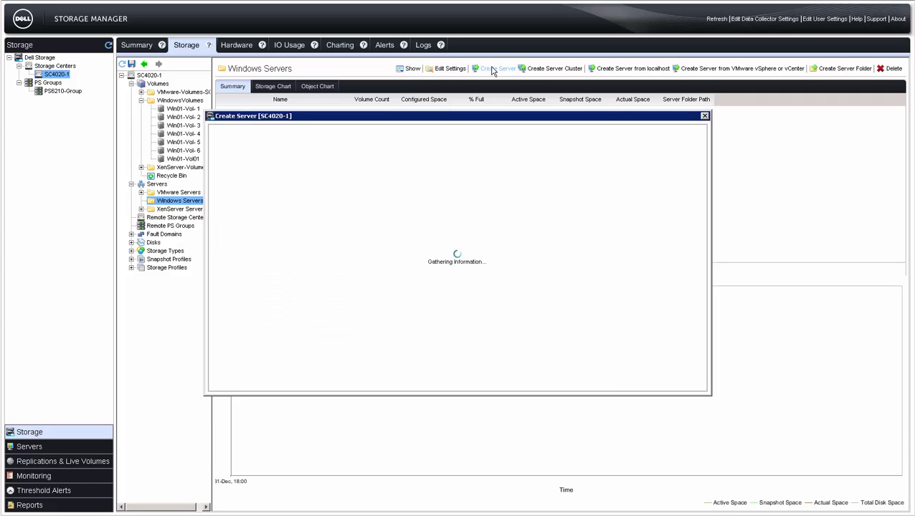
triple_click(459, 132)
type("Win01")
key("Tab")
left_click(548, 147)
scroll(287, 205, "down", 3)
left_click(285, 207)
left_click(316, 211)
- Add note 'Win01 Server', select the win01 iSCSI adapter, and create the server
left_click(315, 162)
type("Win01 Server")
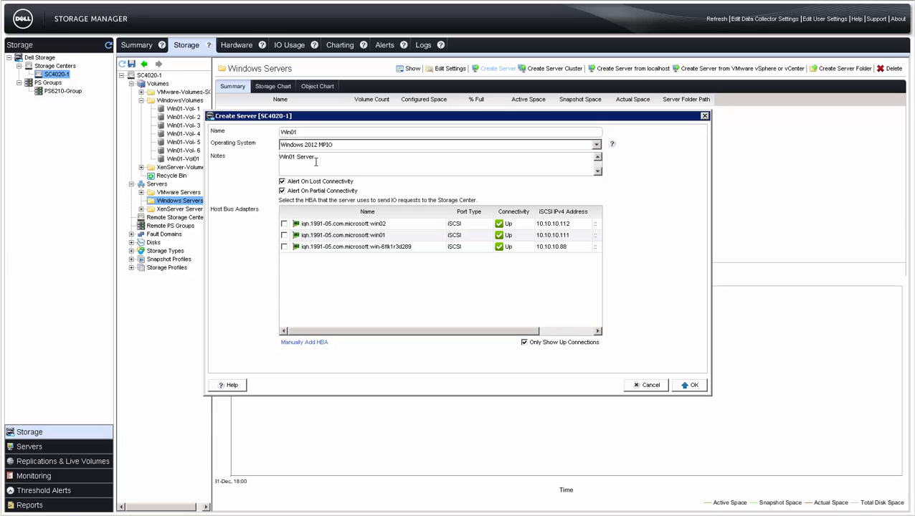
left_click(284, 235)
left_click(685, 387)
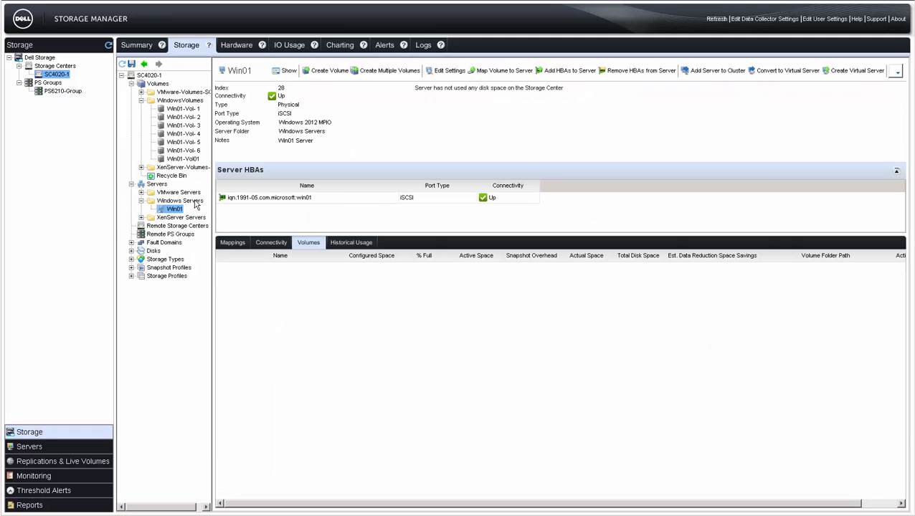
left_click(186, 202)
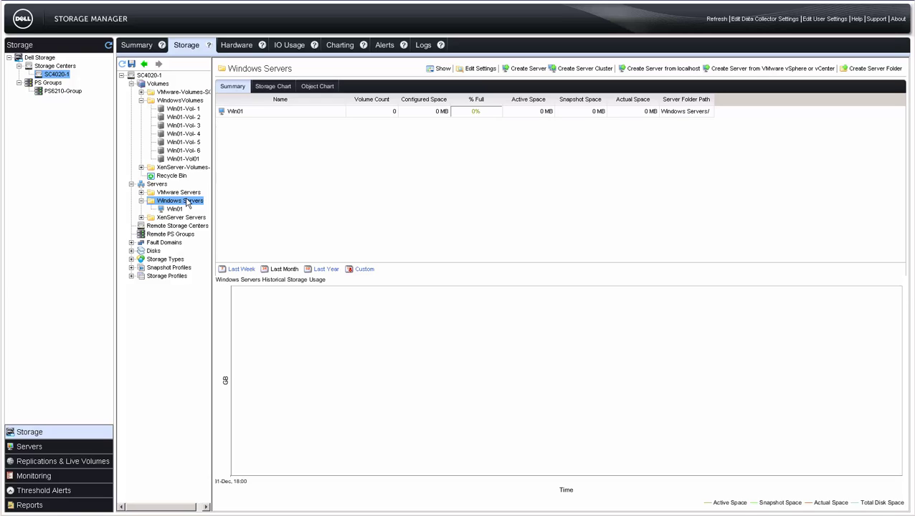
- Name the new server cluster Win-Cluster-01 with operating system Windows 2012 MPIO
left_click(578, 69)
triple_click(488, 144)
key("BackSpace")
type("Win-")
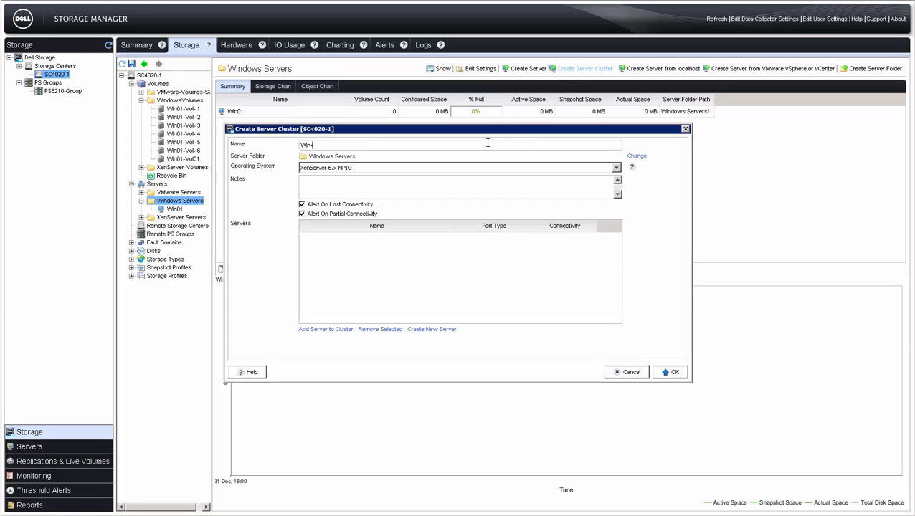
type("Cluster-01")
left_click(616, 168)
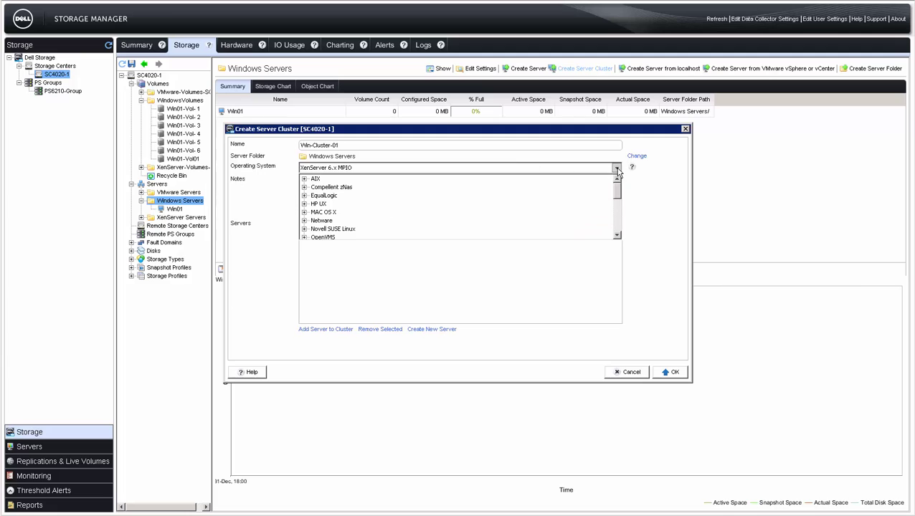
scroll(347, 225, "down", 5)
left_click(304, 227)
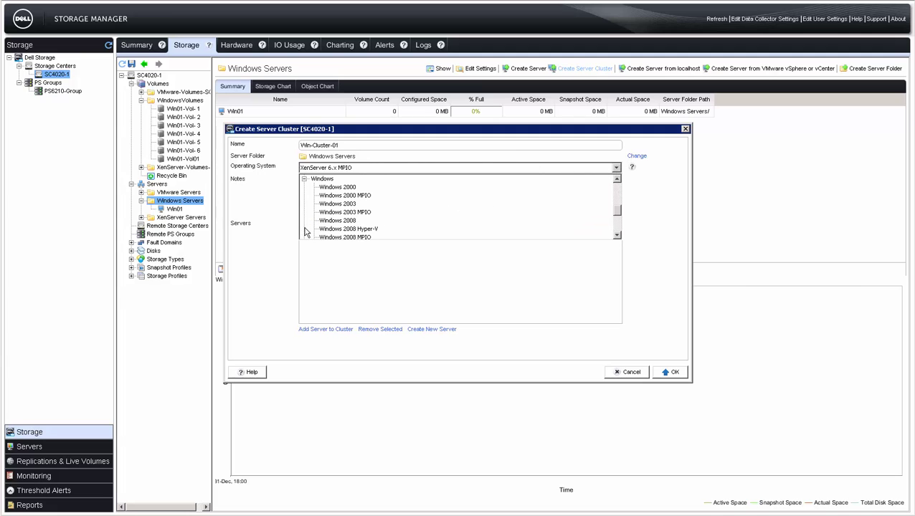
scroll(321, 225, "down", 2)
left_click(326, 213)
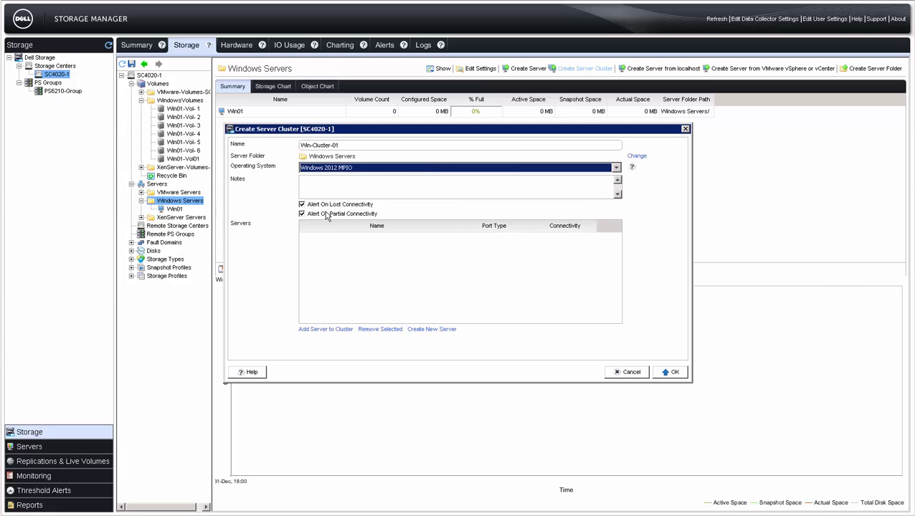
- Add server Win01 to the cluster and create Win-Cluster-01
left_click(314, 331)
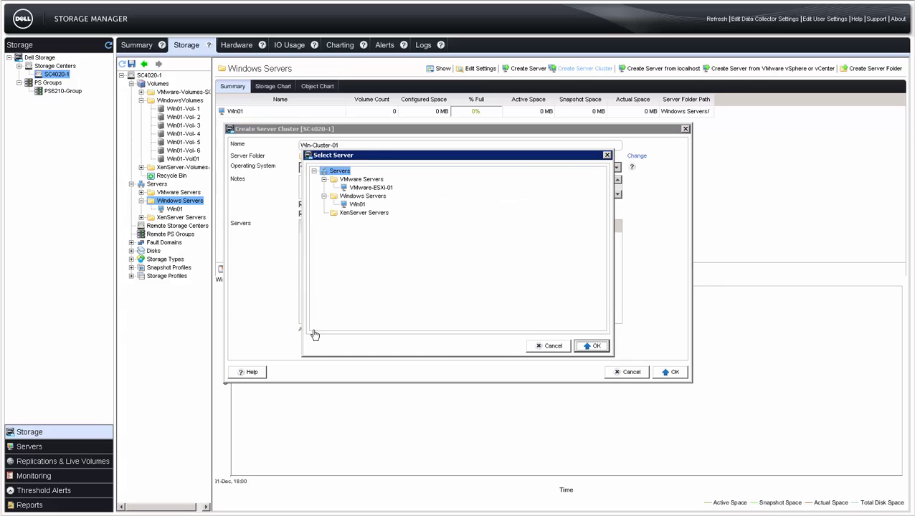
left_click(361, 205)
left_click(594, 347)
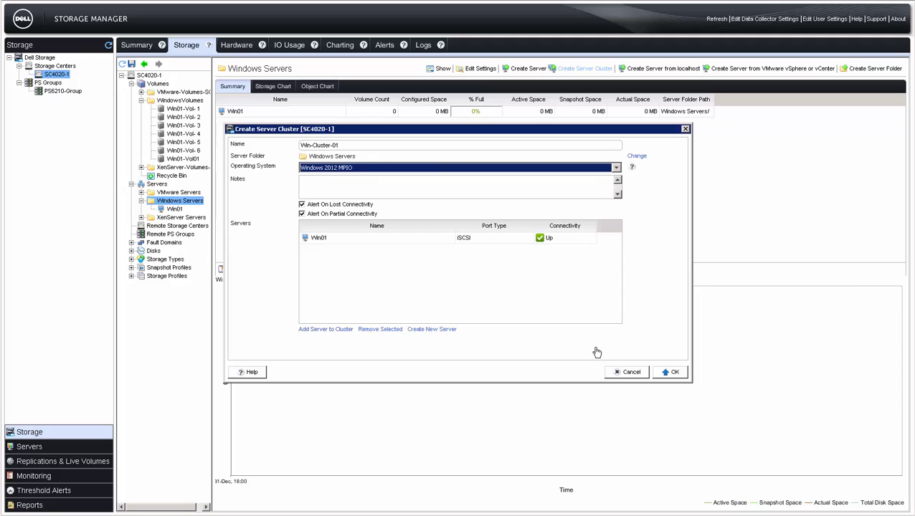
left_click(671, 373)
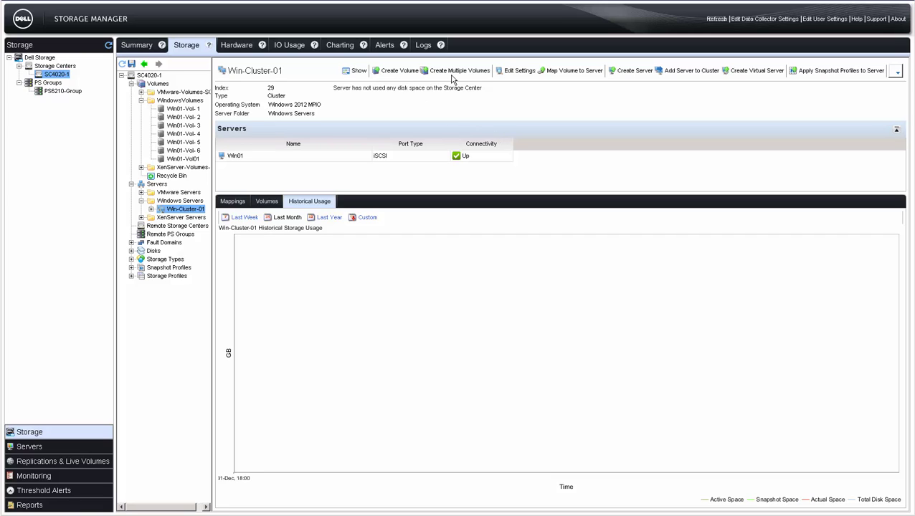
- Map Win01-Vol01 to Win-Cluster-01, then show the WindowsVolumes folder's volumes
left_click(572, 71)
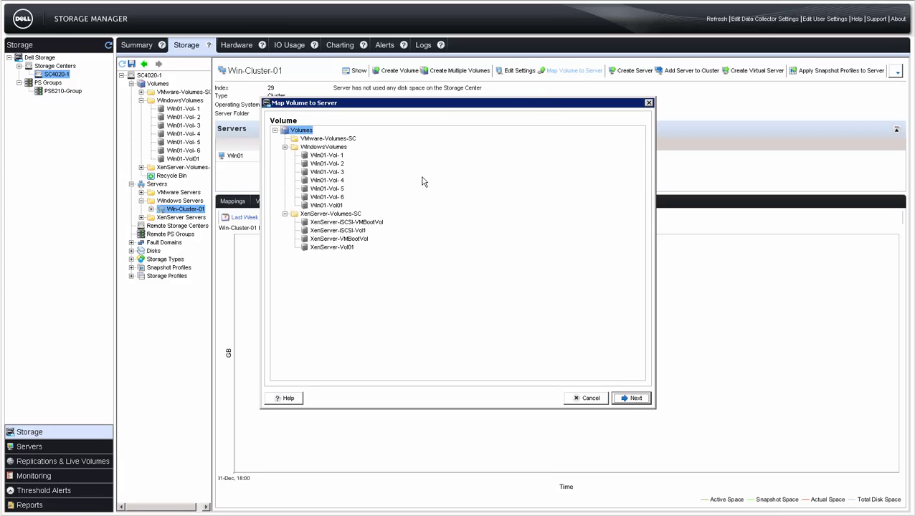
left_click(339, 206)
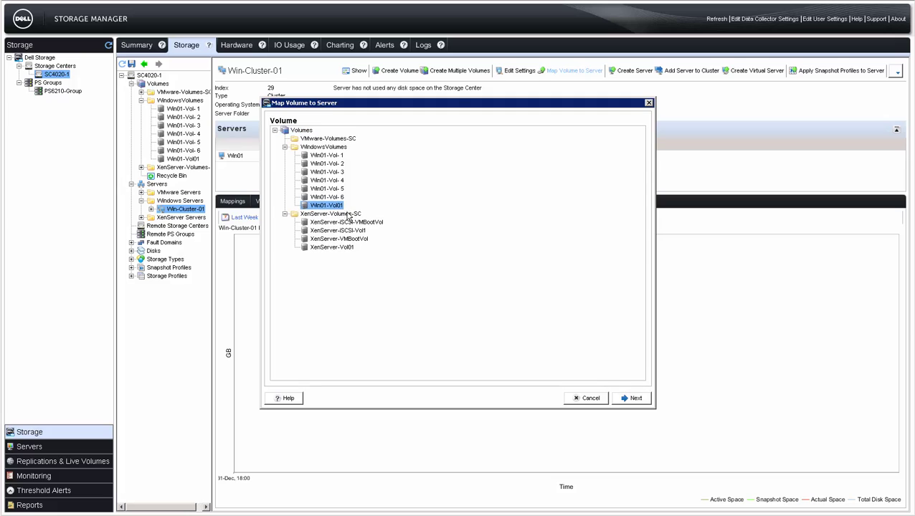
left_click(623, 400)
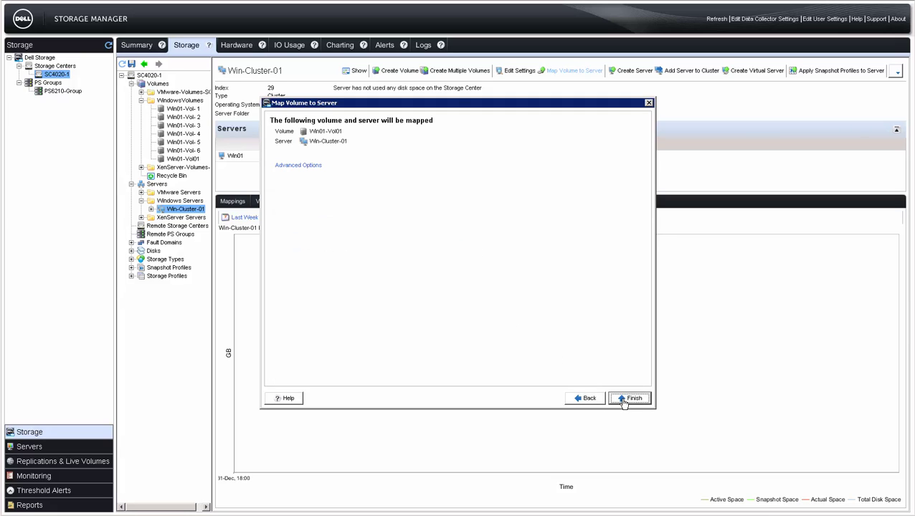
left_click(630, 398)
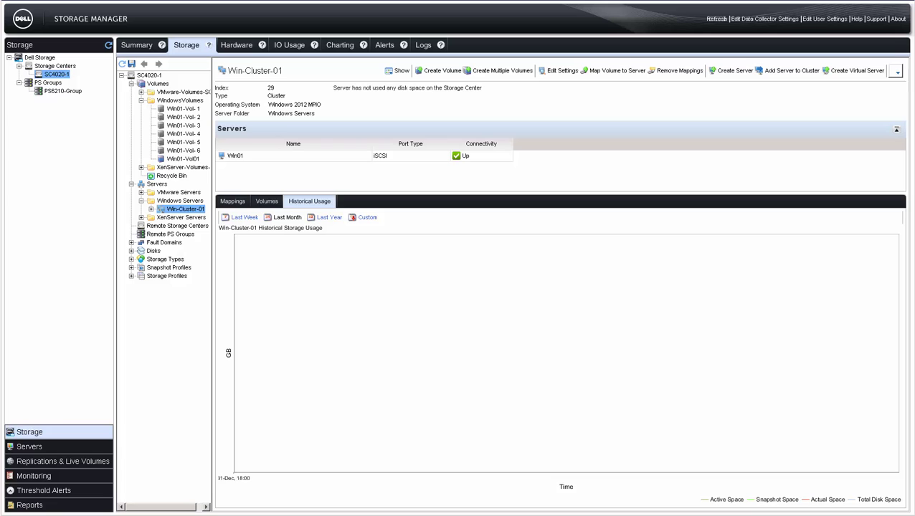
left_click(188, 101)
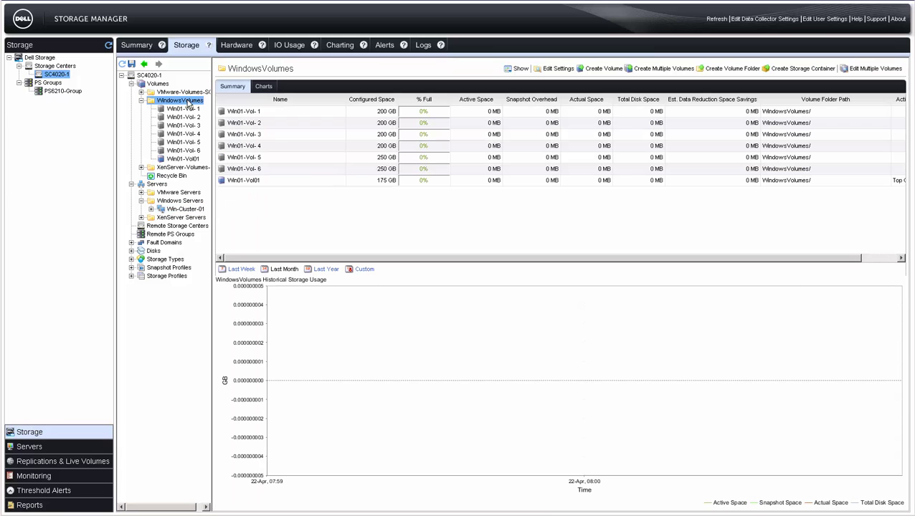
- Map the six volumes Win01-Vol-1 through Win01-Vol-6 to the Win-Cluster-01 server
left_click(228, 113)
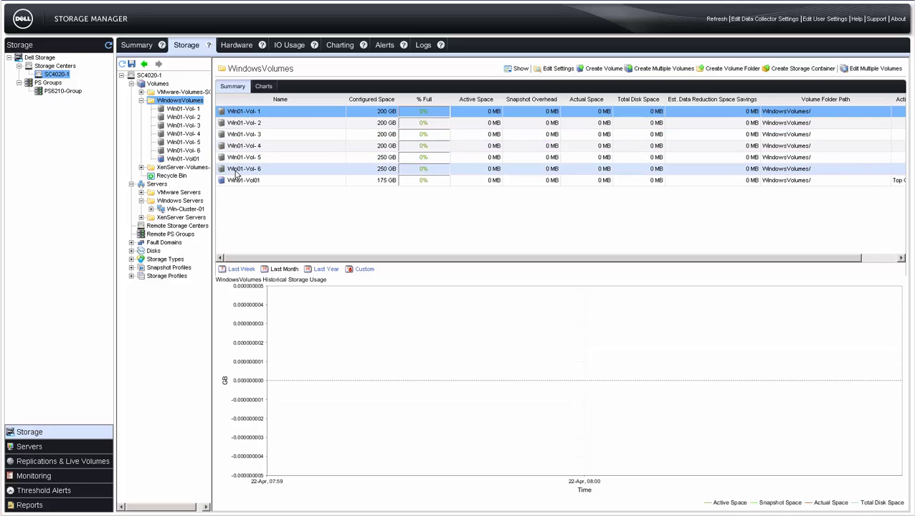
left_click(237, 170, "shift")
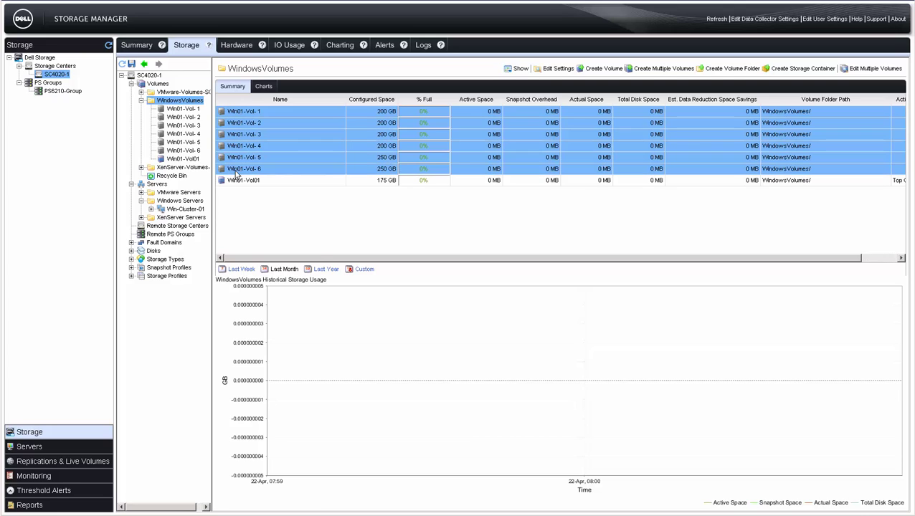
right_click(236, 174)
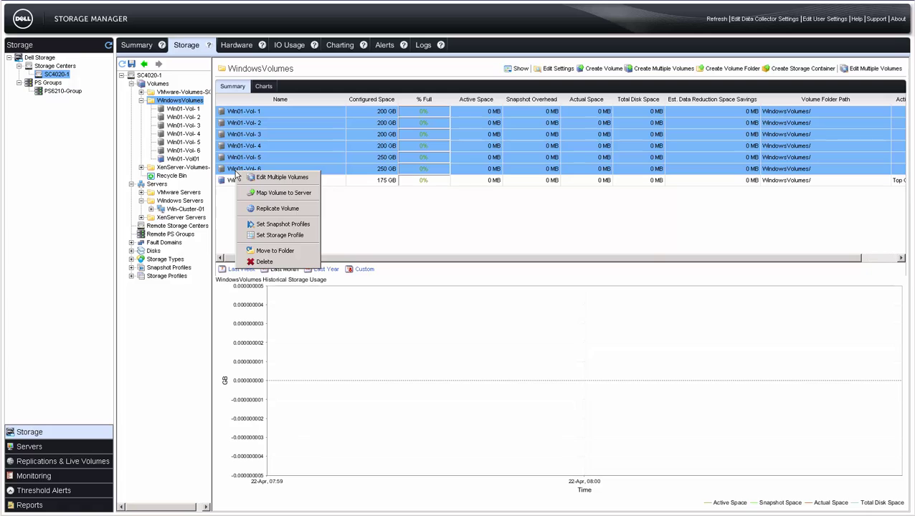
left_click(256, 192)
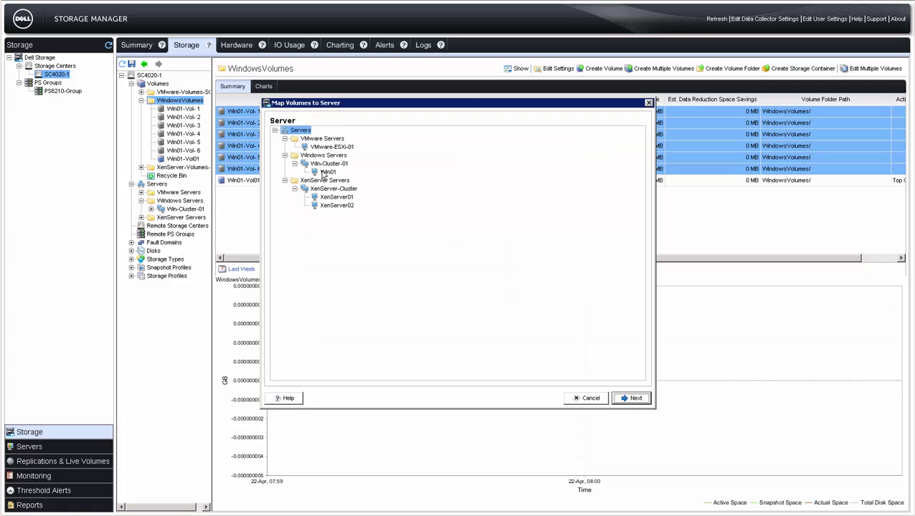
left_click(327, 165)
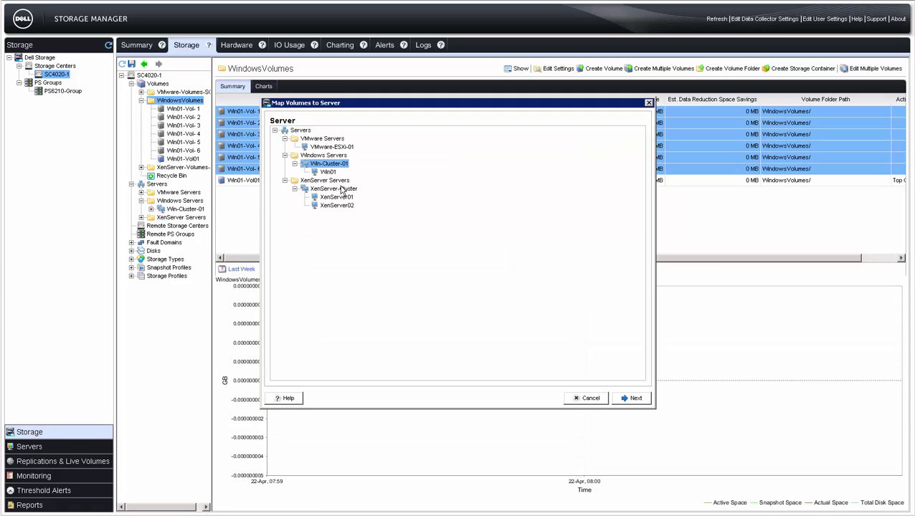
left_click(618, 399)
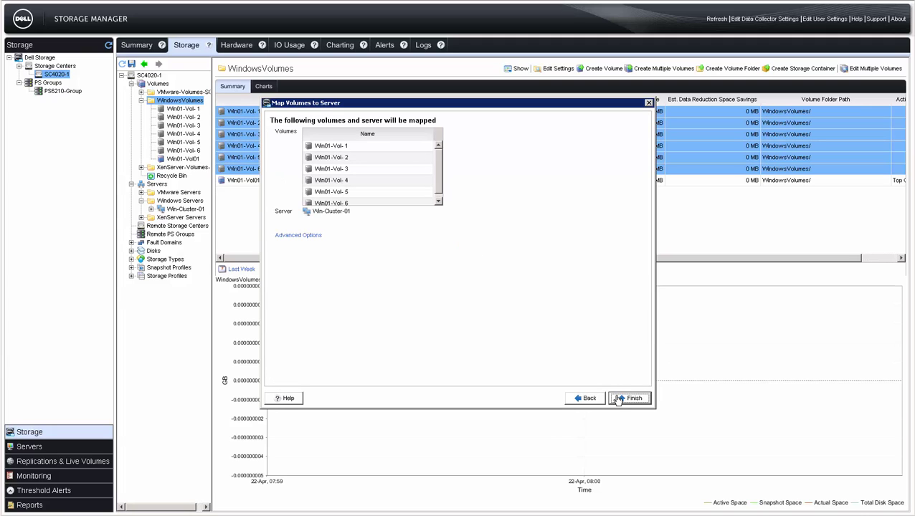
left_click(618, 399)
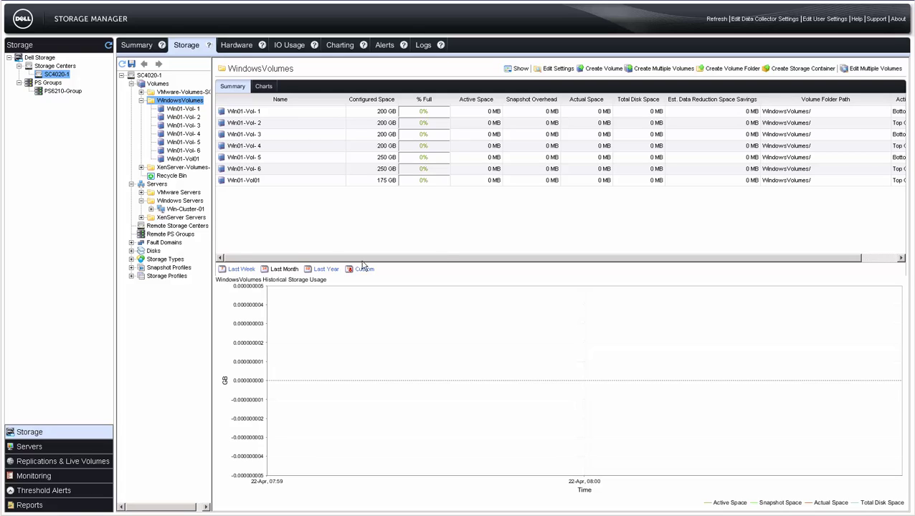
- Start a new snapshot profile named '3-hour-Daily' with notes about 3-hourly snapshots between 8AM and 5PM
left_click(130, 269)
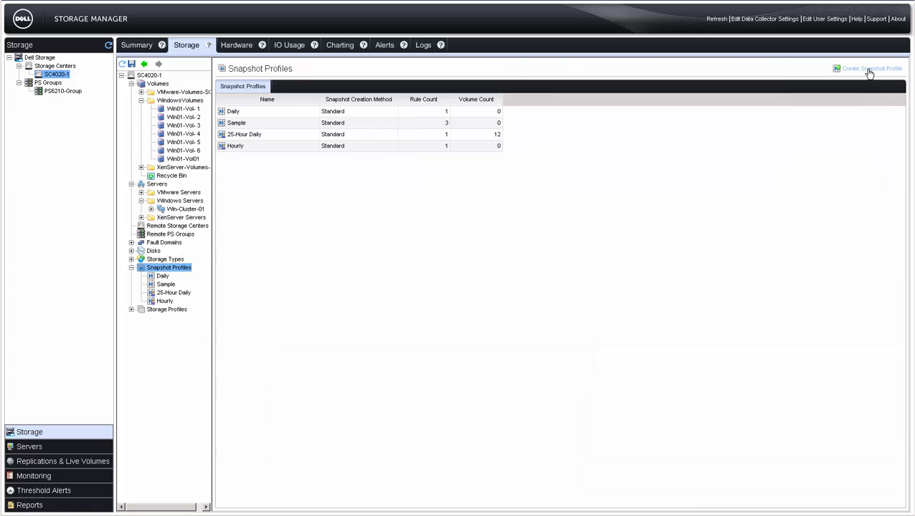
left_click(869, 69)
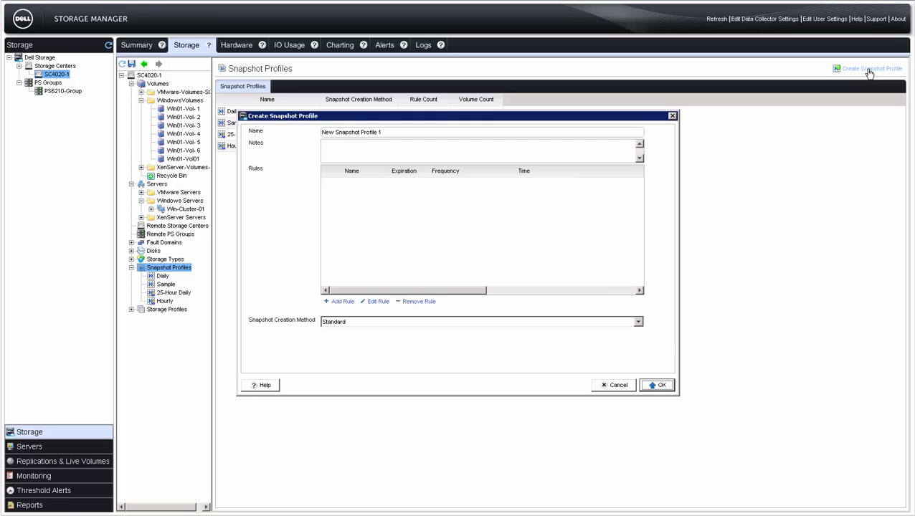
triple_click(517, 131)
type("3-hour-Daily")
key("Tab")
type("This")
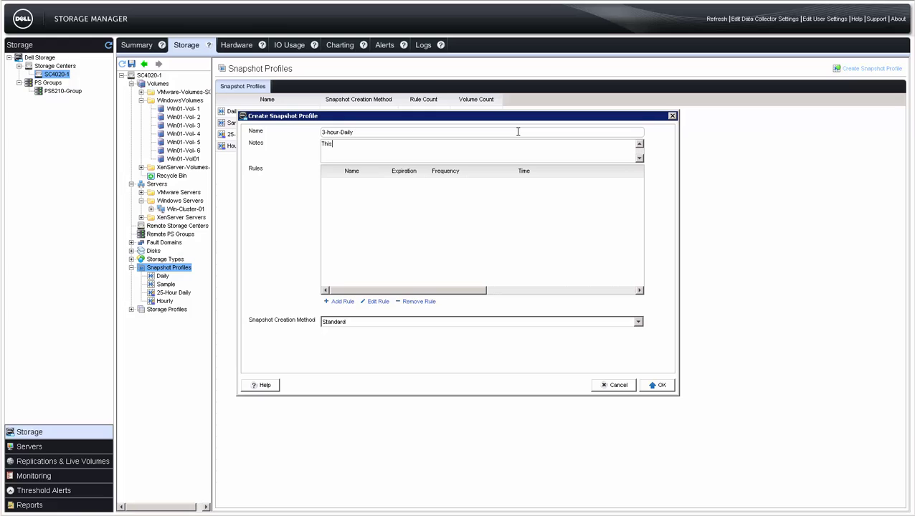
type(" snapshot profile takes snapshots every three hours between 8AM and 5PM daily.")
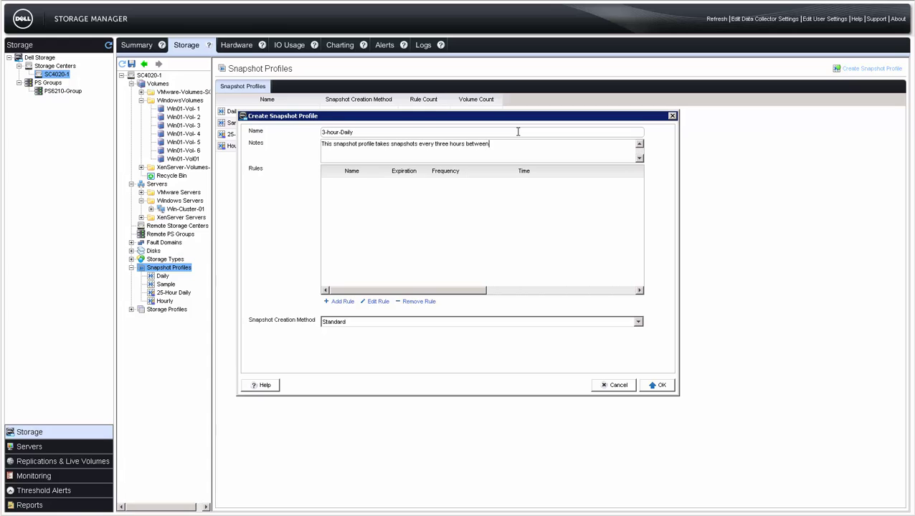
- Add a Daily rule named '3-Hour' that repeats every 3 hours
left_click(342, 301)
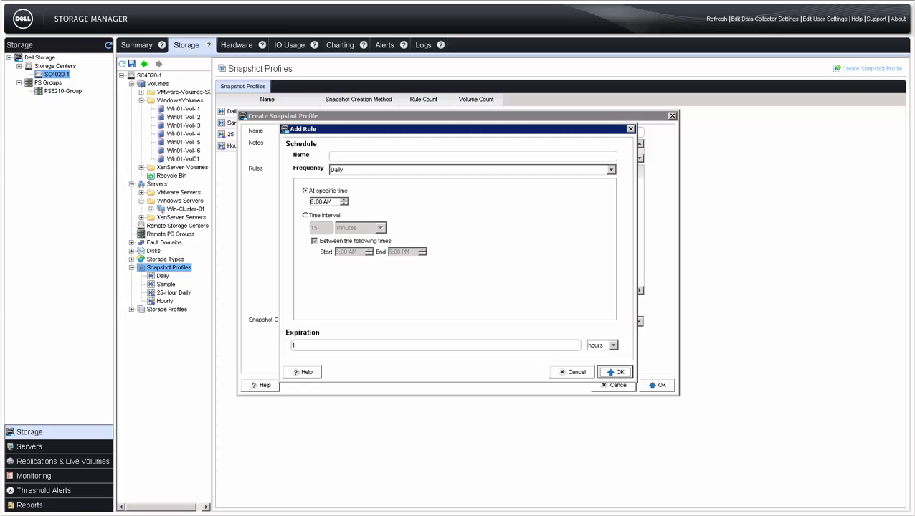
left_click(556, 157)
type("3-Hour")
left_click(610, 170)
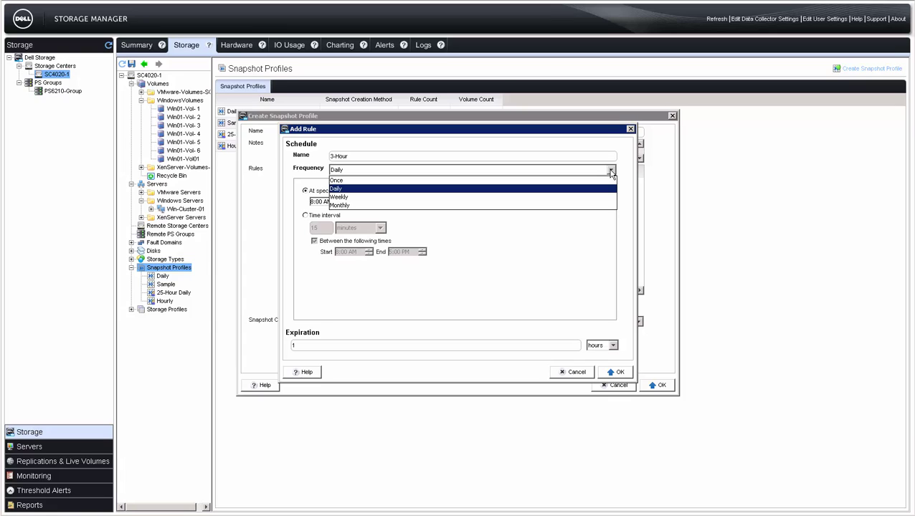
left_click(610, 172)
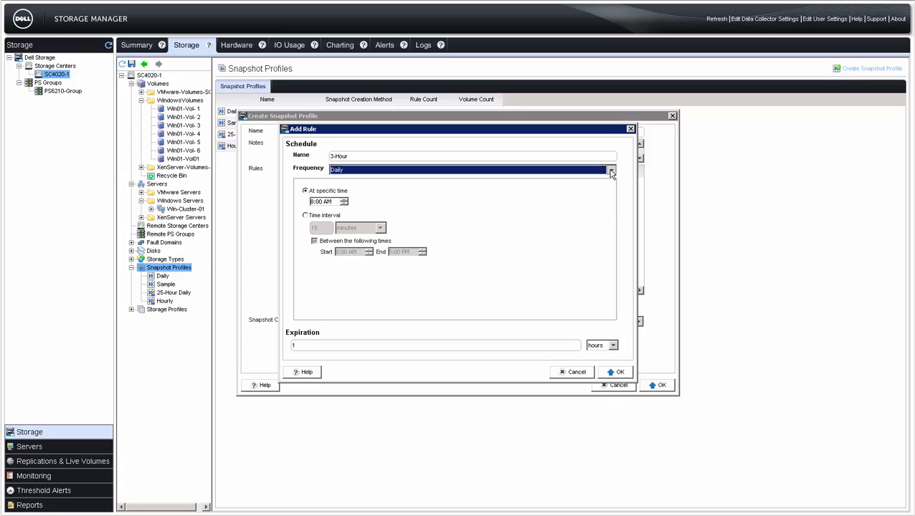
left_click(306, 216)
double_click(316, 228)
type("3")
left_click(380, 228)
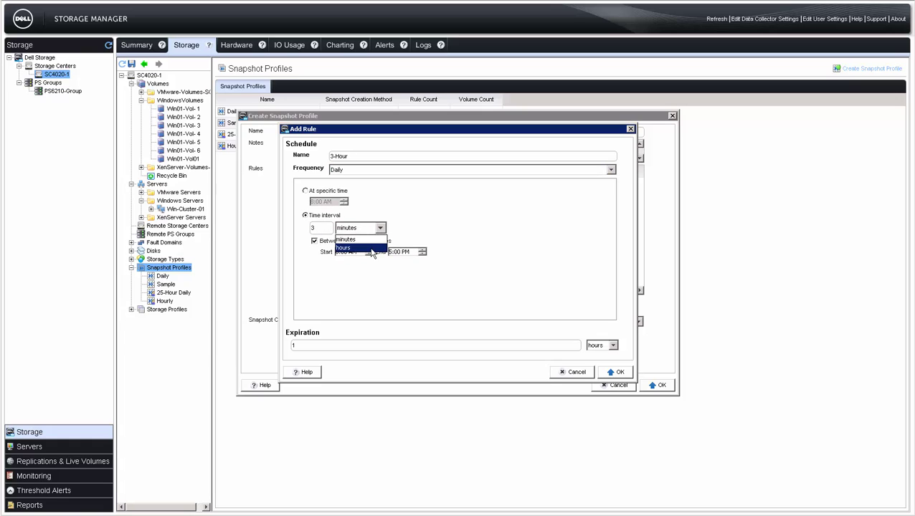
left_click(370, 248)
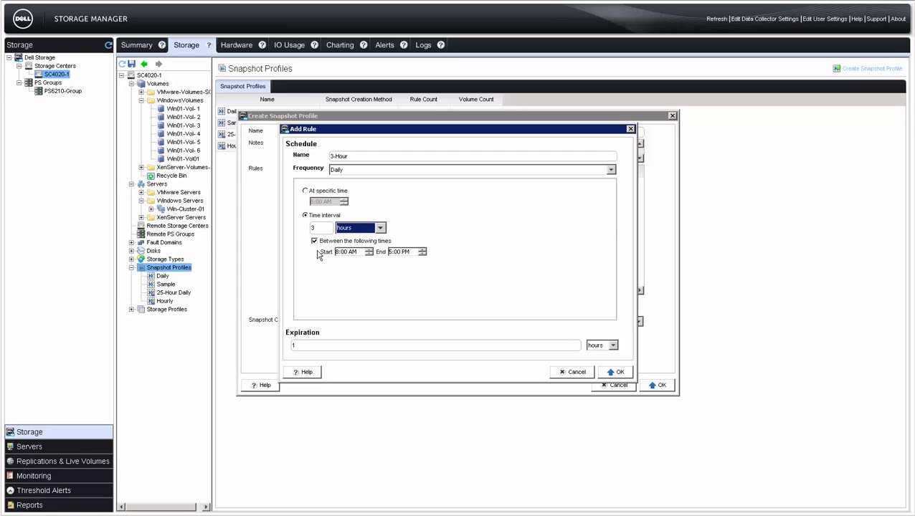
- Set the 3-Hour rule's expiration to 6 hours and confirm the rule
double_click(319, 346)
type("6")
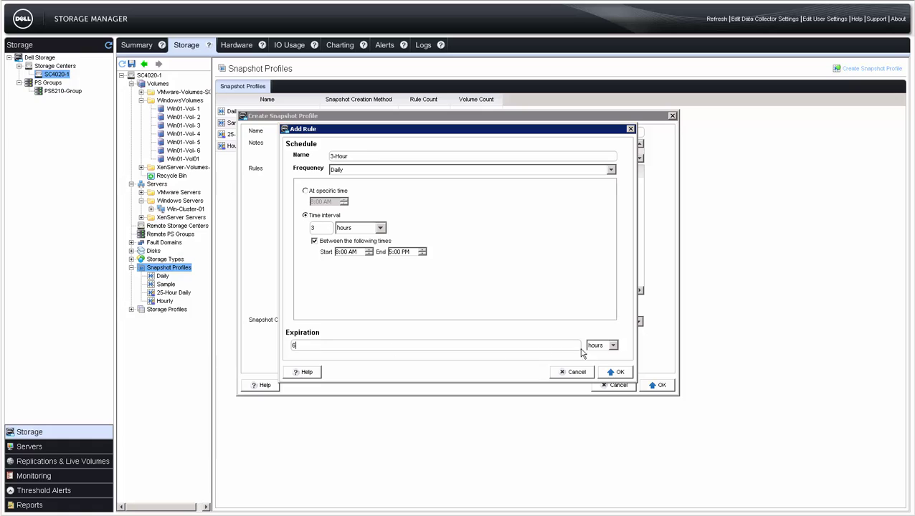
left_click(612, 347)
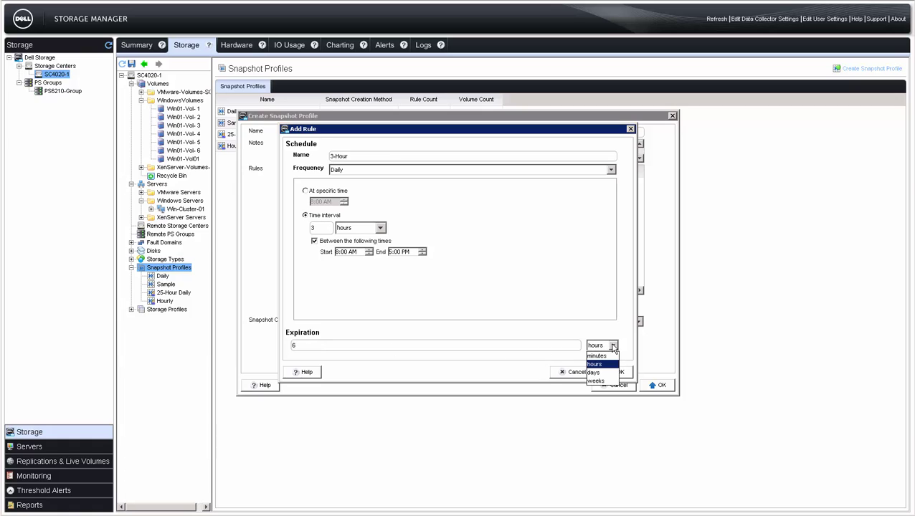
left_click(601, 364)
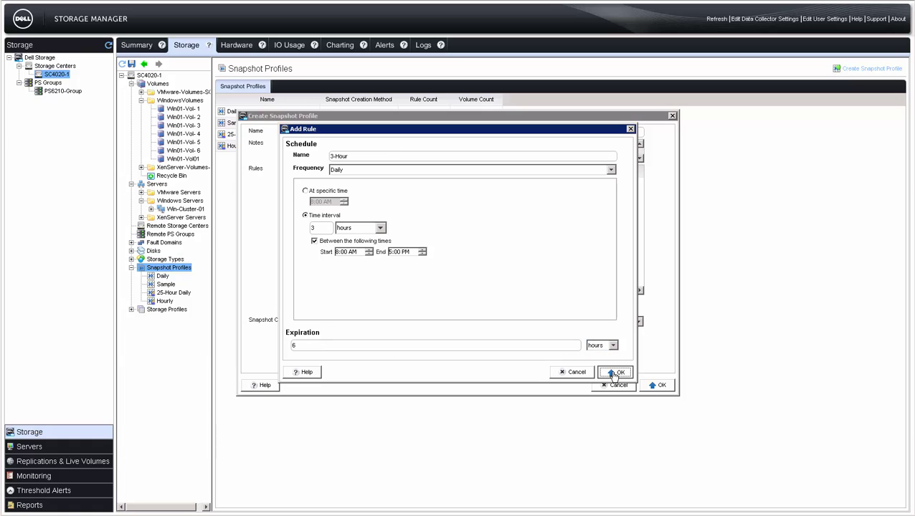
left_click(617, 372)
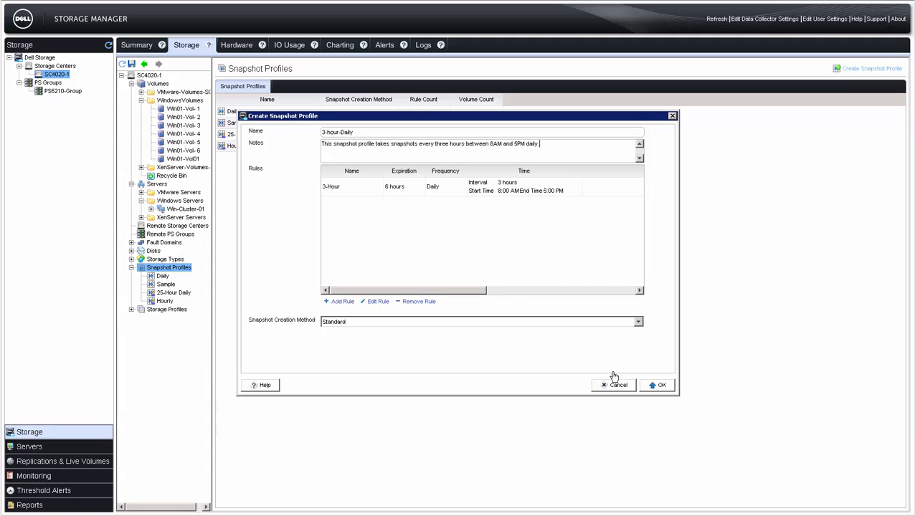
- Keep Standard as the snapshot creation method and create the profile
left_click(638, 322)
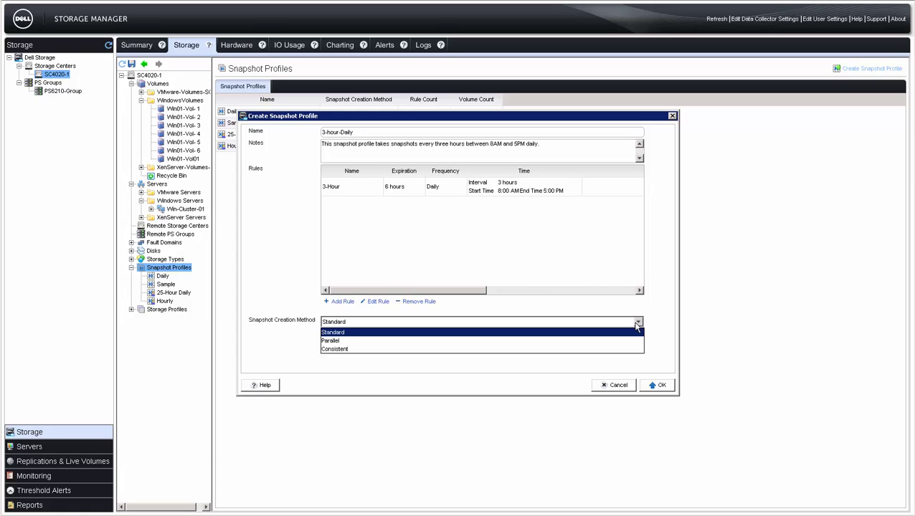
left_click(632, 332)
left_click(654, 387)
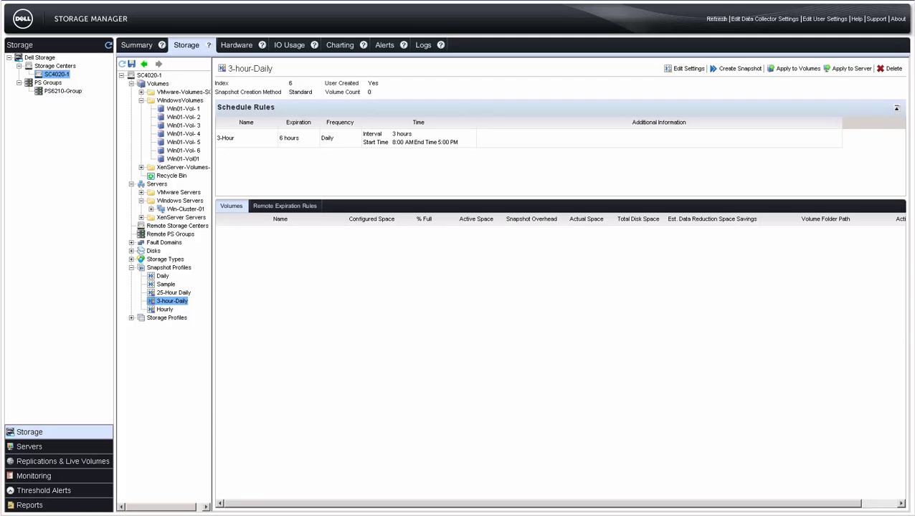
- Apply the profile to Win01-Vol01, XenServer-iSCSI-Vol1, XenServer-VMBootVol and XenServer-Vol01
left_click(800, 70)
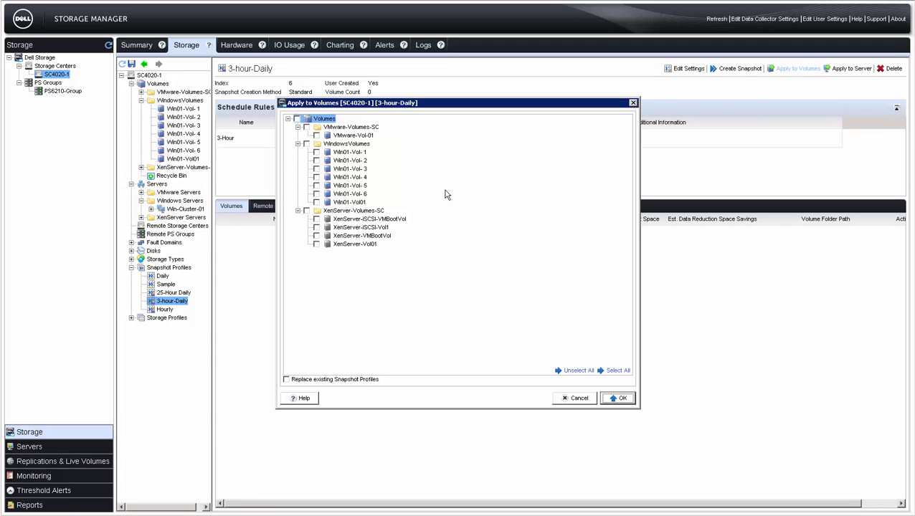
left_click(317, 203)
left_click(316, 227)
left_click(316, 236)
left_click(316, 244)
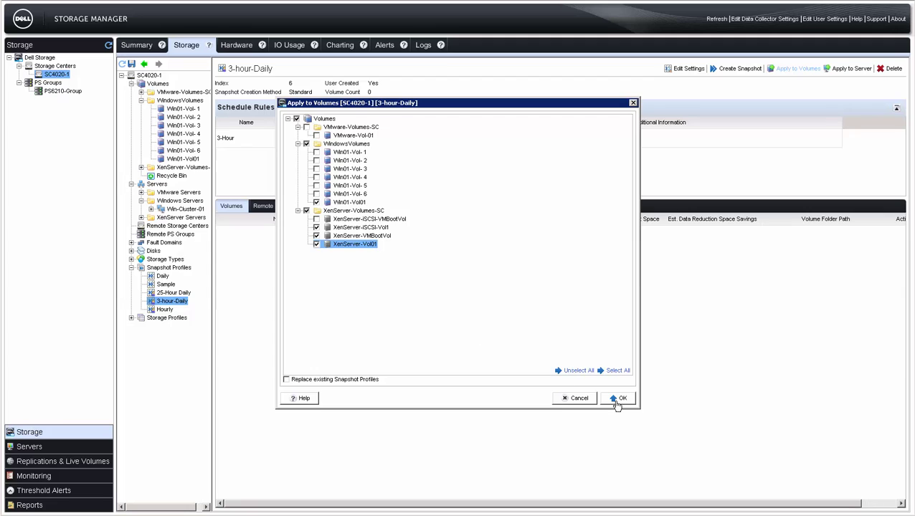
left_click(617, 399)
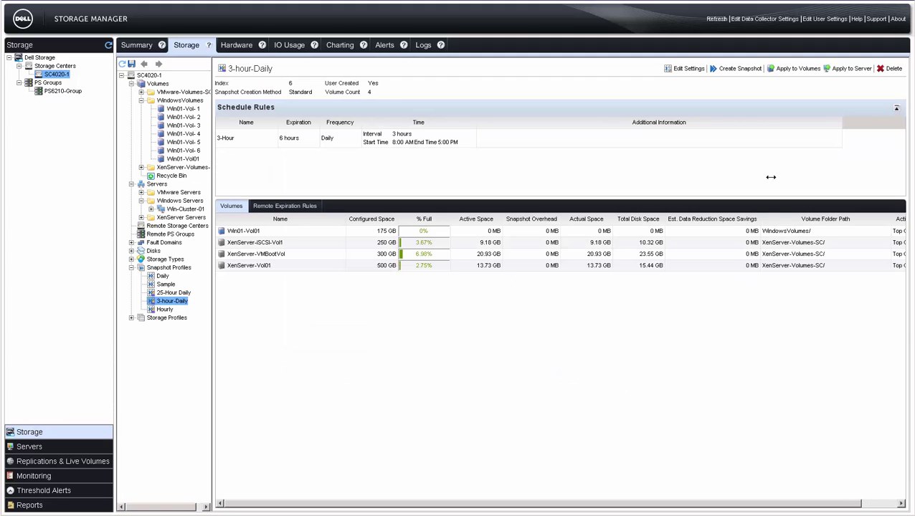
- Apply the 3-hour-Daily profile to the Win-Cluster-01 server
left_click(853, 71)
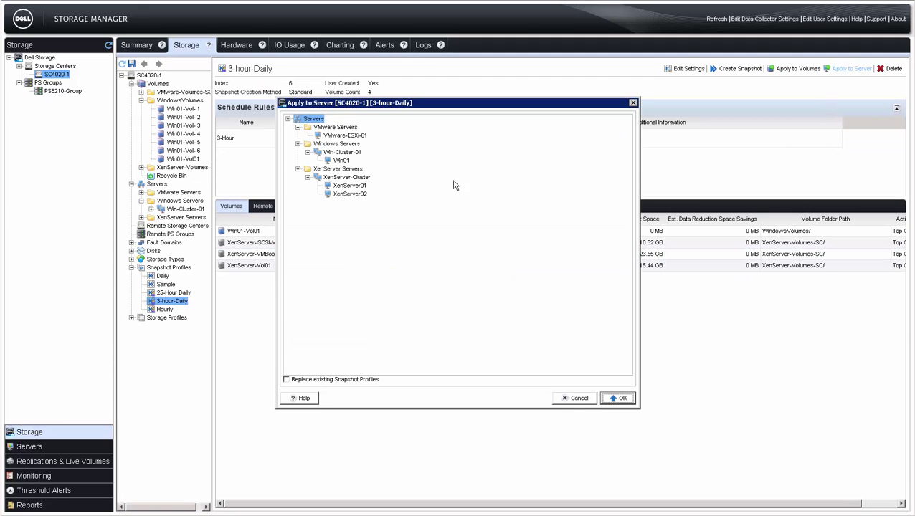
left_click(354, 152)
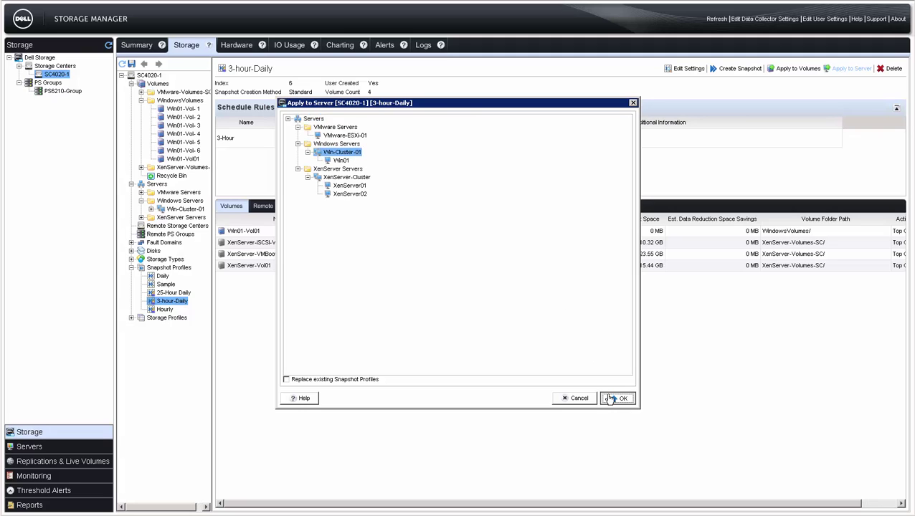
left_click(618, 399)
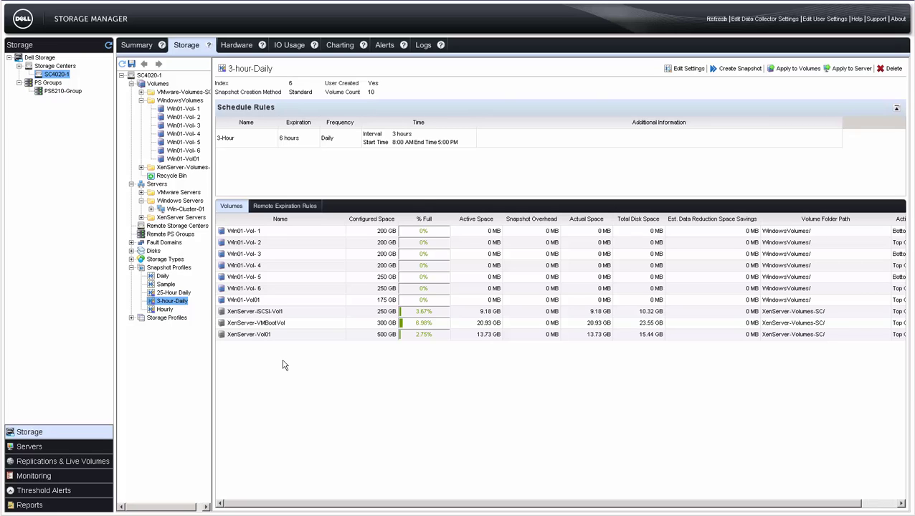
- Set Win01-Vol01's snapshot profiles with Replace Existing Snapshot Profiles unchecked, keeping both profiles
left_click(183, 159)
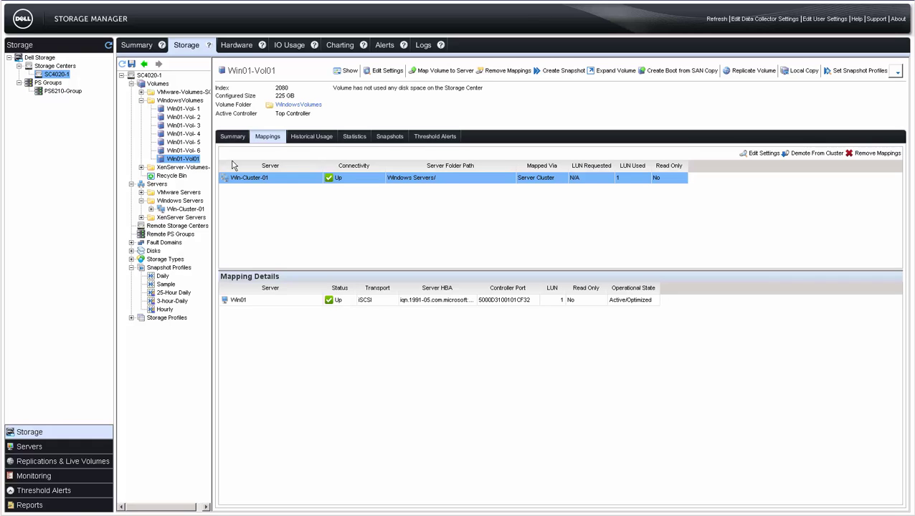
left_click(859, 71)
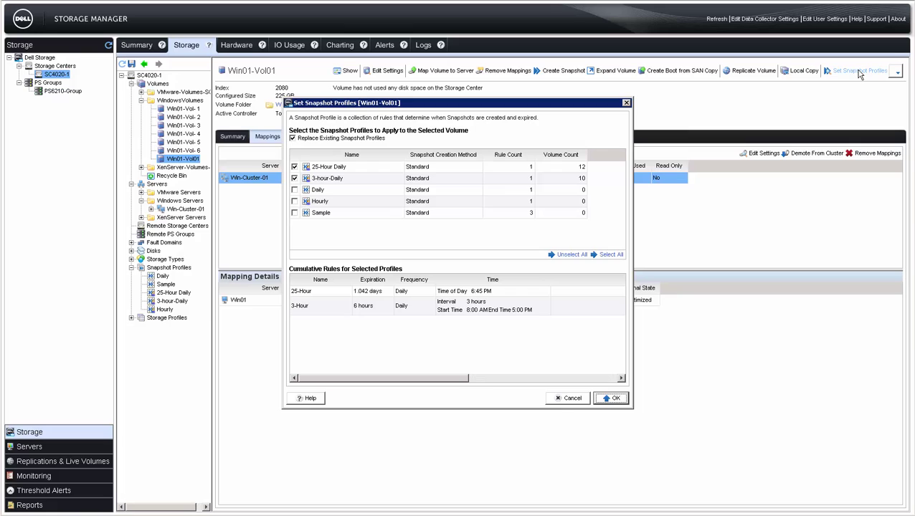
left_click(293, 139)
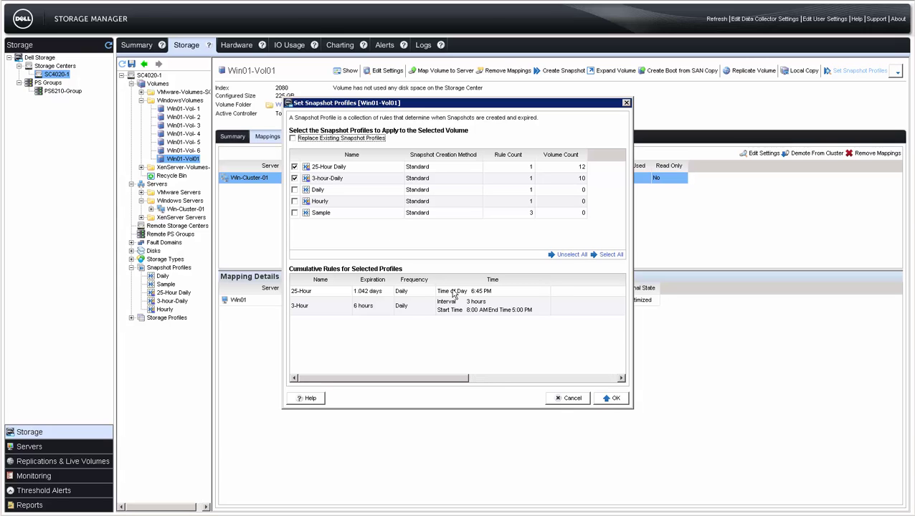
left_click(608, 398)
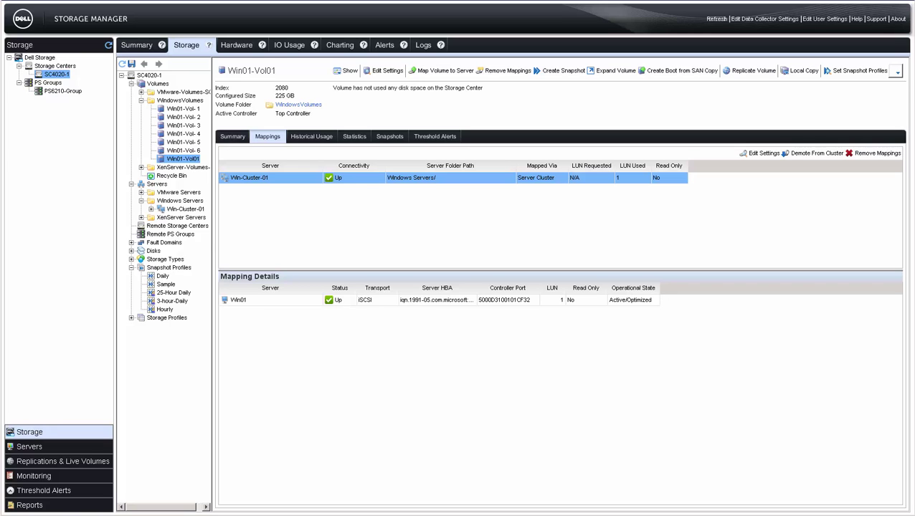
- Permanently delete Win01-Vol01, skipping the Recycle Bin
left_click(896, 73)
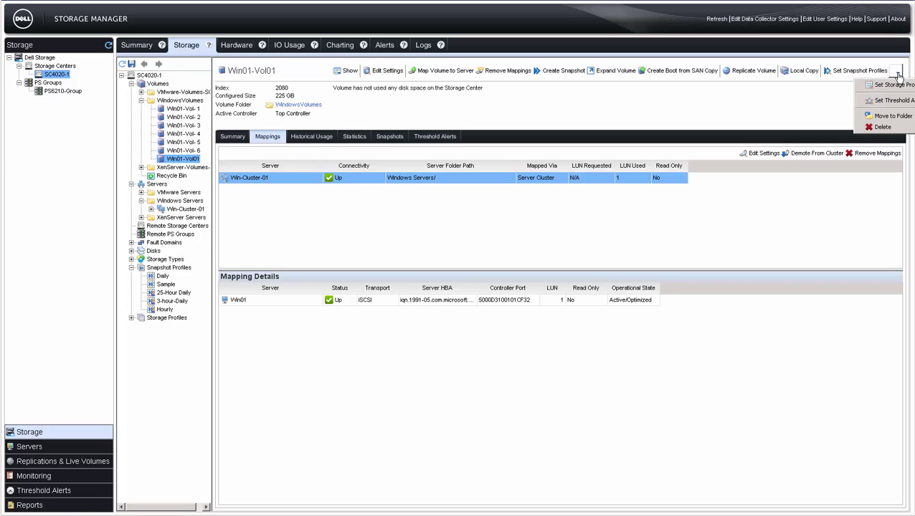
left_click(883, 127)
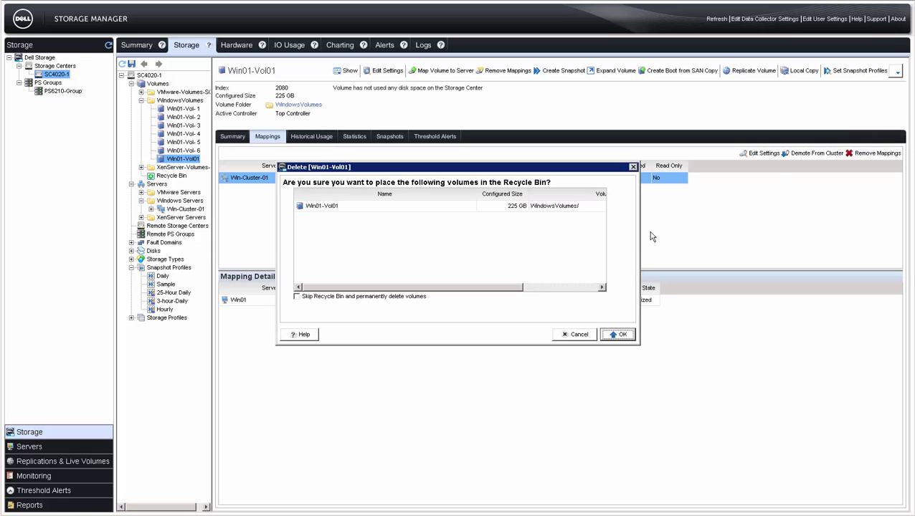
left_click(297, 297)
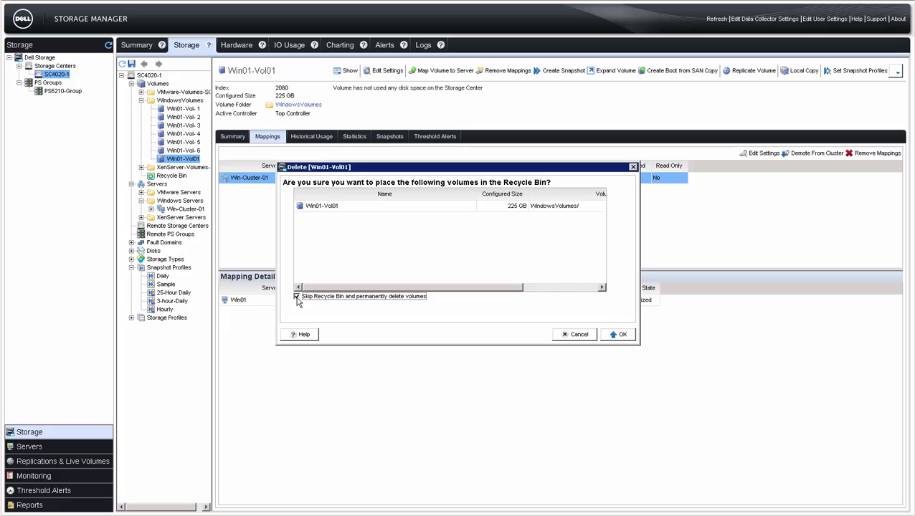
left_click(618, 335)
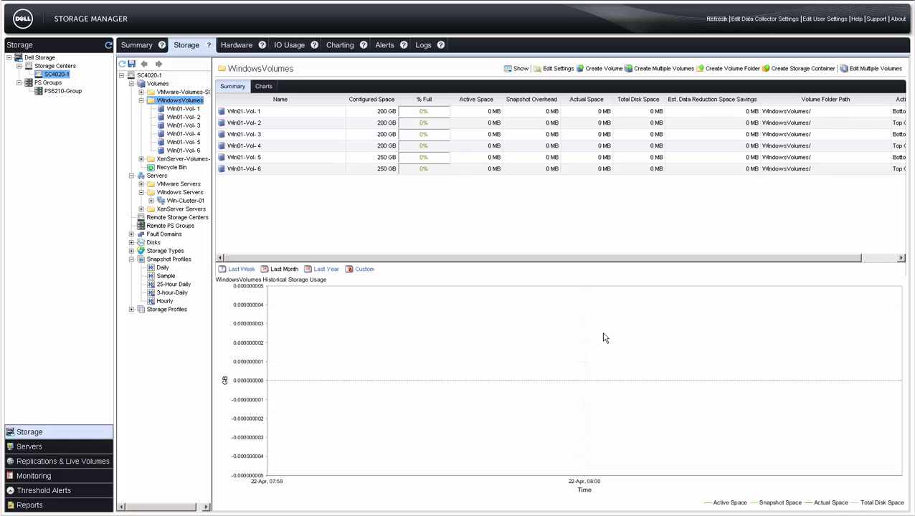
- Permanently delete Win01-Vol-2, Win01-Vol-4 and Win01-Vol-6, skipping the Recycle Bin
left_click(246, 126)
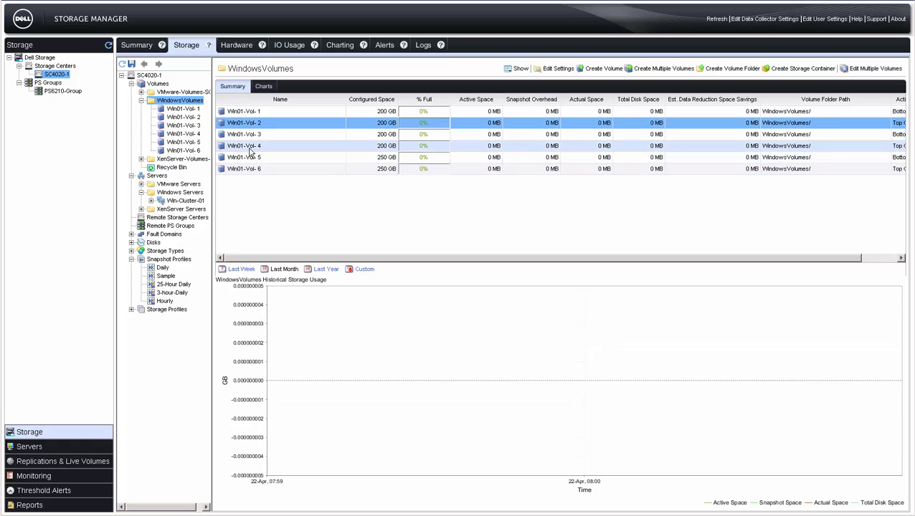
left_click(250, 147, "ctrl")
left_click(250, 169, "ctrl")
right_click(250, 170)
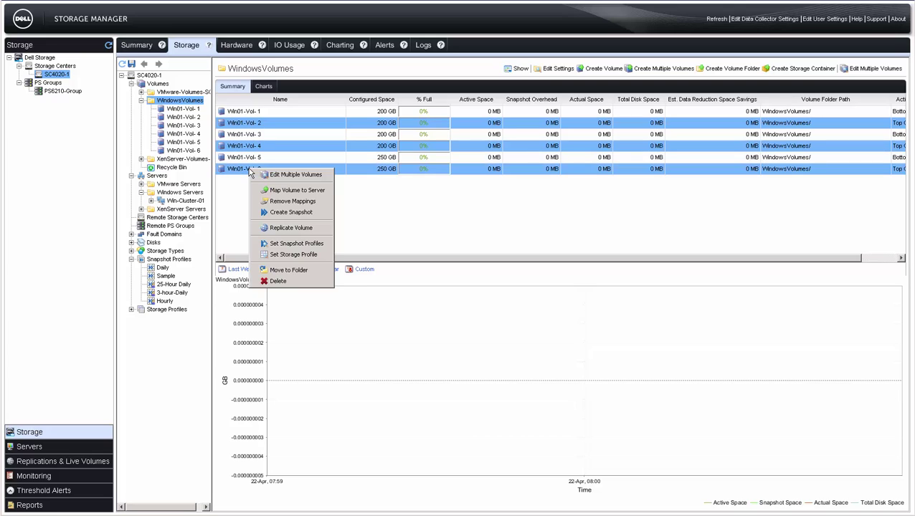
left_click(275, 281)
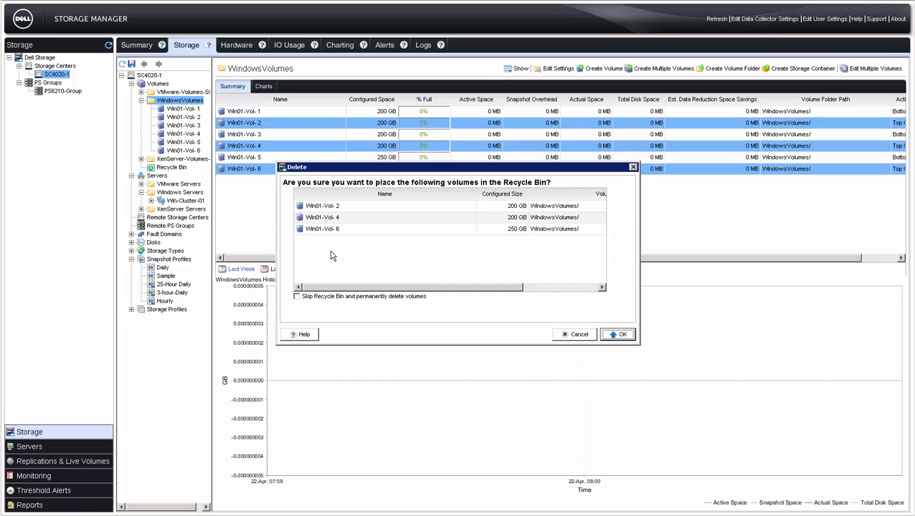
left_click(297, 297)
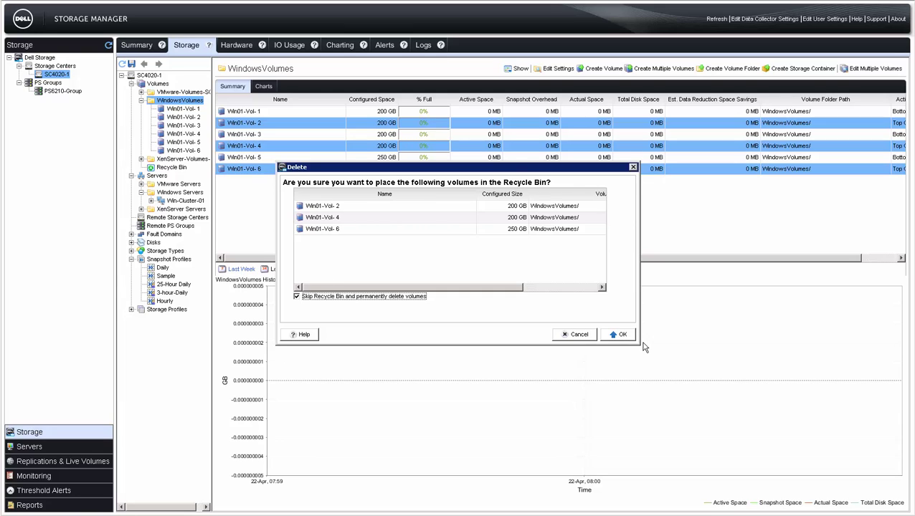
left_click(621, 335)
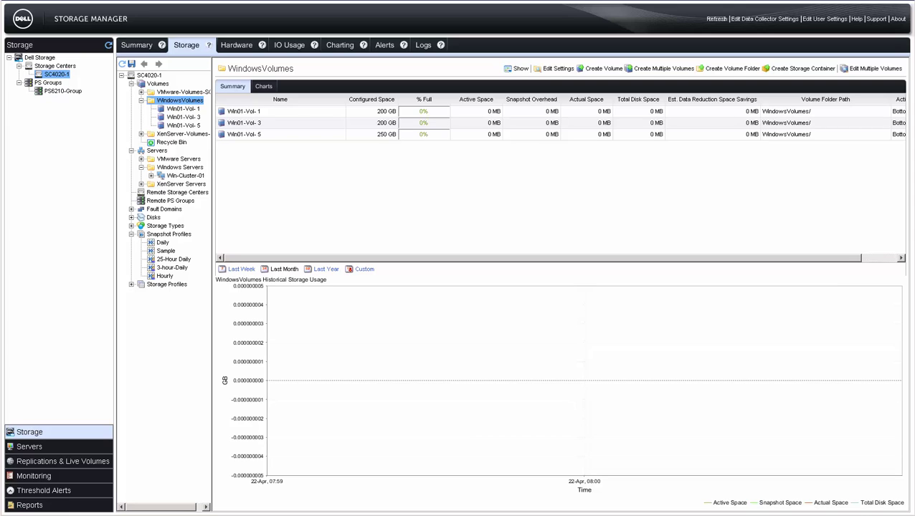
- Delete the Win01 server
left_click(169, 177)
left_click(183, 183)
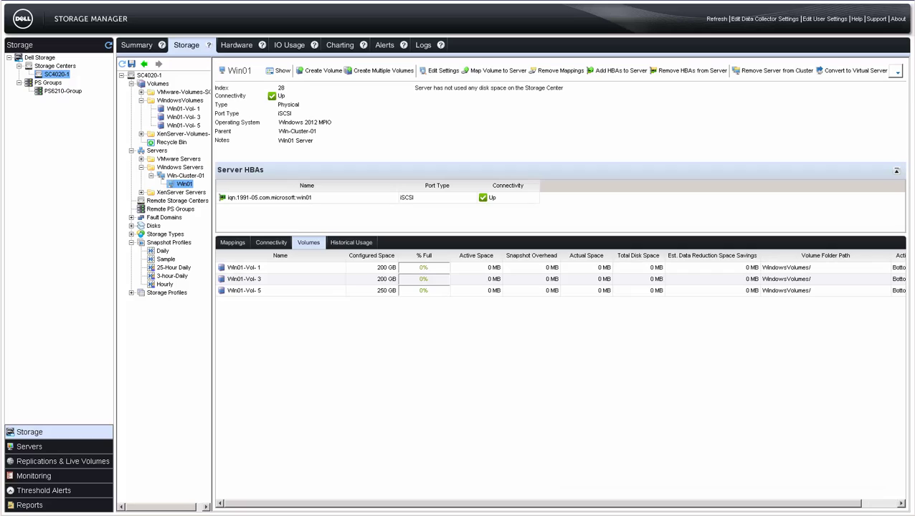
left_click(896, 72)
left_click(878, 147)
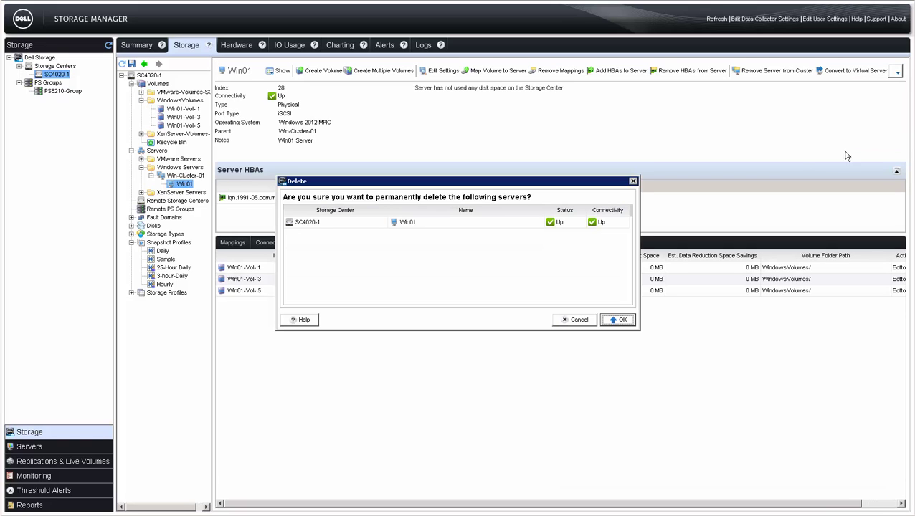
left_click(618, 320)
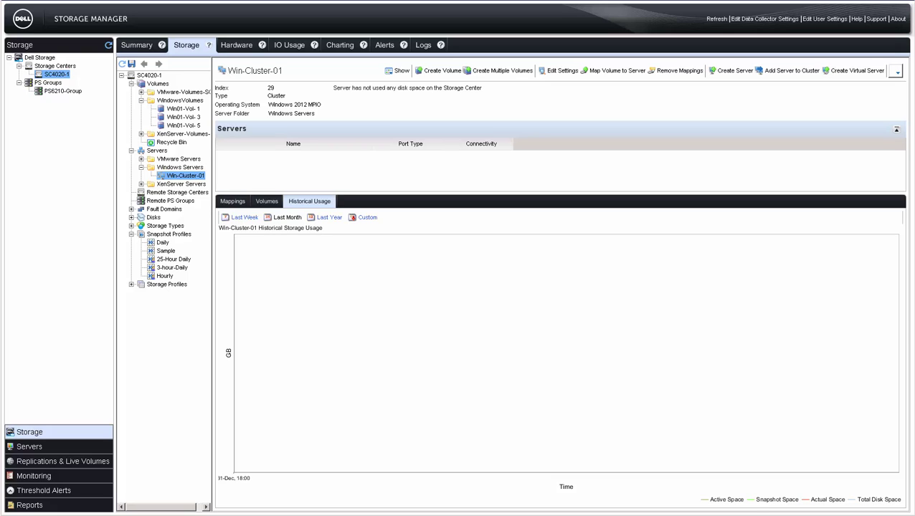
- Delete the Win-Cluster-01 cluster and remove Storage Center SC4020-1
left_click(895, 72)
left_click(866, 128)
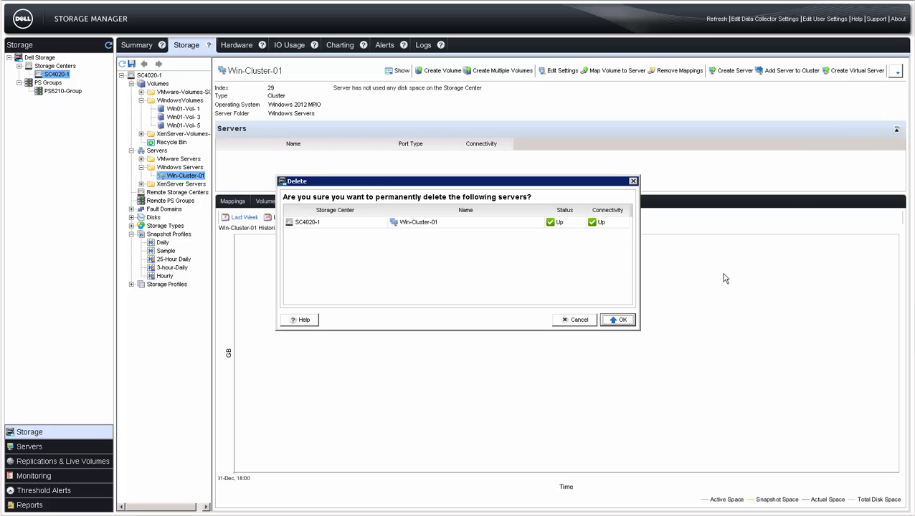
left_click(619, 321)
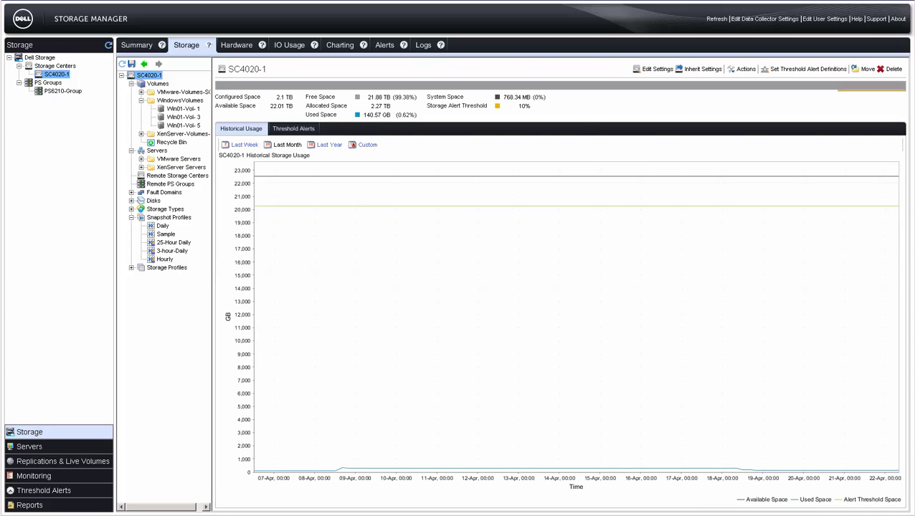
left_click(892, 69)
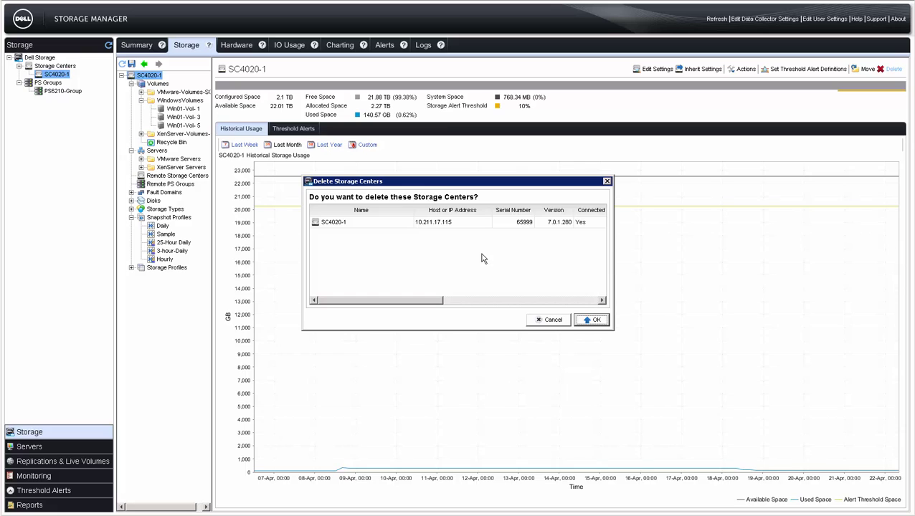
left_click(592, 319)
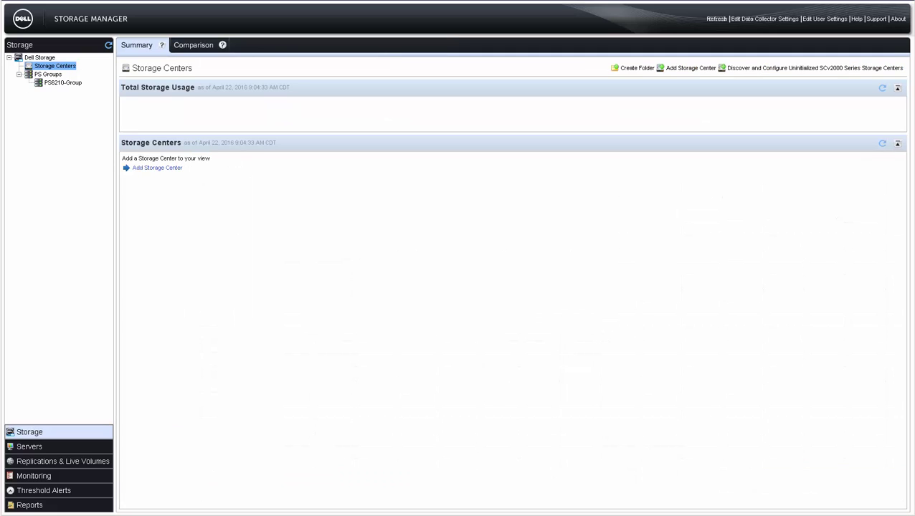